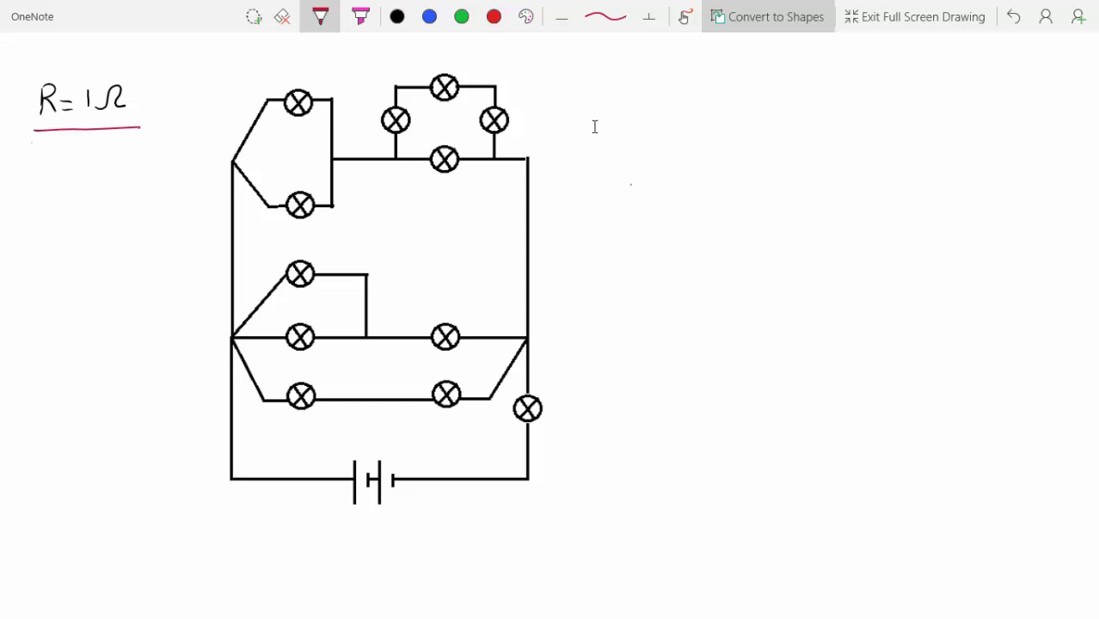
Double-underline R = 1Ω and add the heading 'Step 1: Highlight the junctions'
{"action": "left_click_drag", "start_coordinate": [32, 142], "coordinate": [158, 135]}
{"action": "type", "text": "Step 1: Highlight the junctions"}
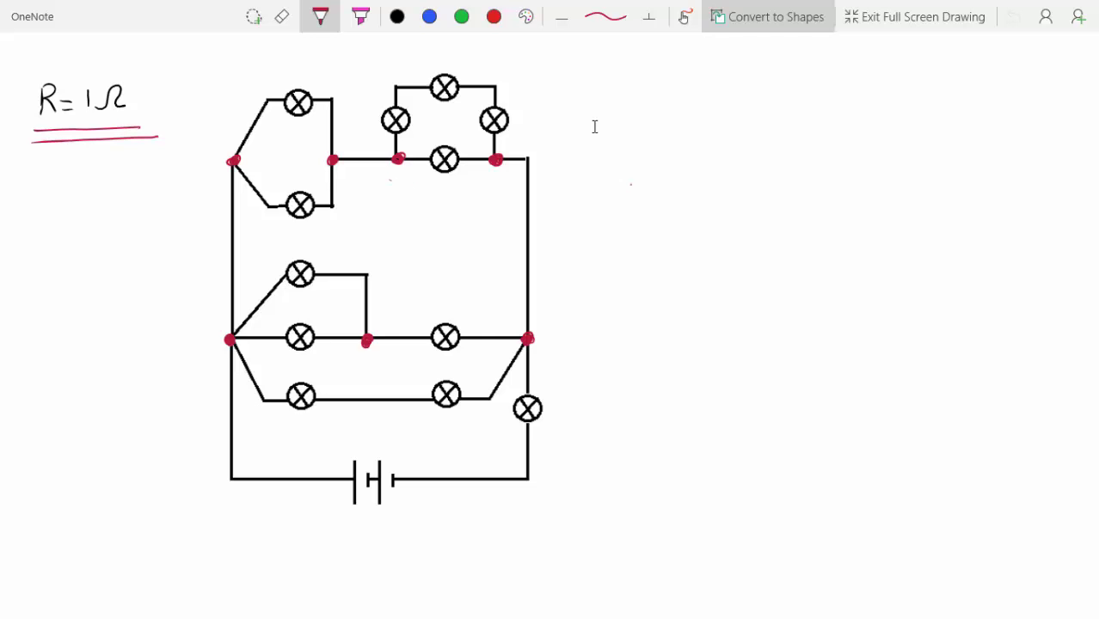
{"action": "mouse_move", "coordinate": [391, 179]}
{"action": "left_mouse_down"}
{"action": "mouse_move", "coordinate": [518, 101]}
{"action": "mouse_move", "coordinate": [428, 83]}
{"action": "mouse_move", "coordinate": [387, 108]}
{"action": "mouse_move", "coordinate": [388, 183]}
{"action": "left_mouse_up"}
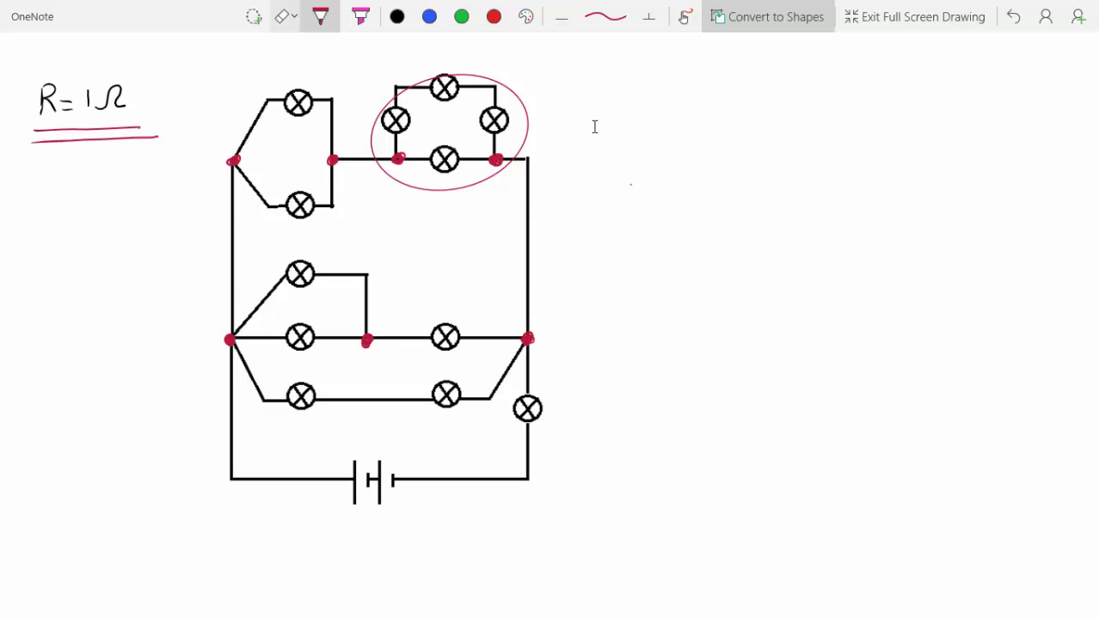
{"action": "left_click", "coordinate": [282, 16]}
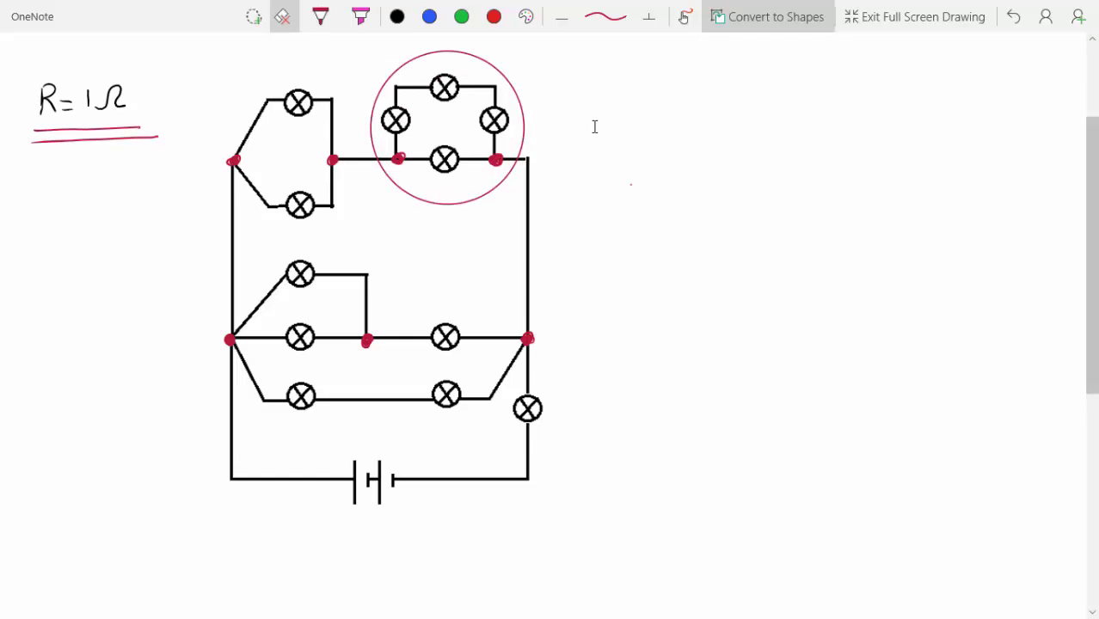
{"action": "key", "text": "ctrl+z"}
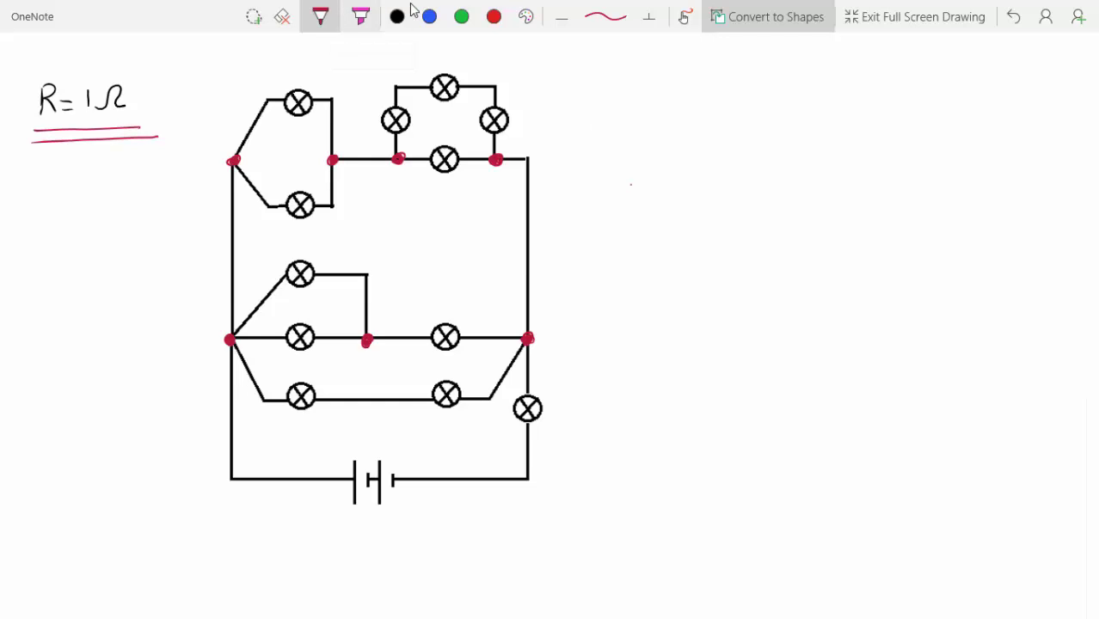
Draw red current arrows from the battery into the left middle junction and tick its outgoing branches
{"action": "key", "text": "ctrl+minus"}
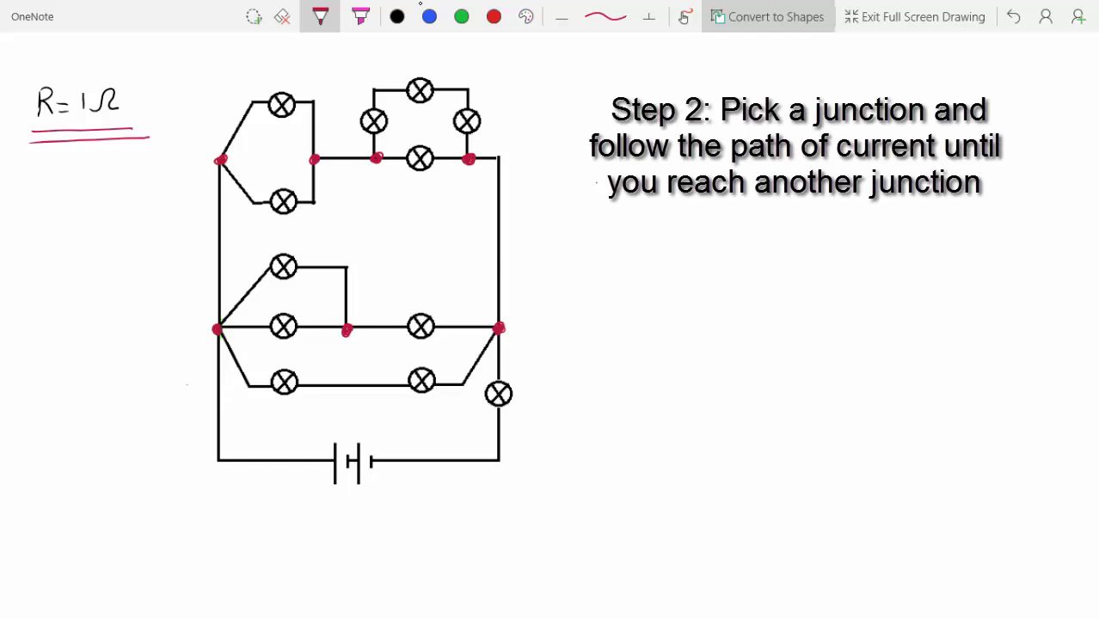
{"action": "mouse_move", "coordinate": [168, 327]}
{"action": "left_mouse_down"}
{"action": "mouse_move", "coordinate": [206, 327]}
{"action": "mouse_move", "coordinate": [197, 334]}
{"action": "left_mouse_up"}
{"action": "left_click_drag", "start_coordinate": [330, 446], "coordinate": [288, 451]}
{"action": "left_click_drag", "start_coordinate": [288, 451], "coordinate": [301, 455]}
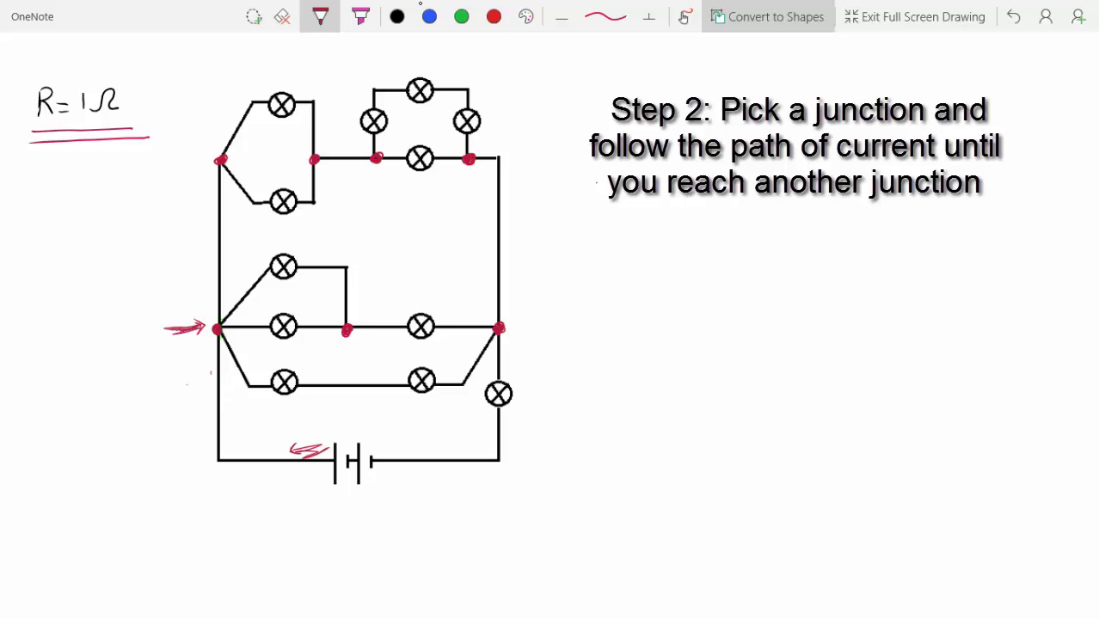
{"action": "mouse_move", "coordinate": [211, 372]}
{"action": "left_mouse_down"}
{"action": "mouse_move", "coordinate": [209, 347]}
{"action": "mouse_move", "coordinate": [238, 333]}
{"action": "left_mouse_up"}
{"action": "mouse_move", "coordinate": [238, 294]}
{"action": "left_mouse_down"}
{"action": "mouse_move", "coordinate": [249, 306]}
{"action": "mouse_move", "coordinate": [223, 283]}
{"action": "left_mouse_up"}
{"action": "left_click", "coordinate": [361, 17]}
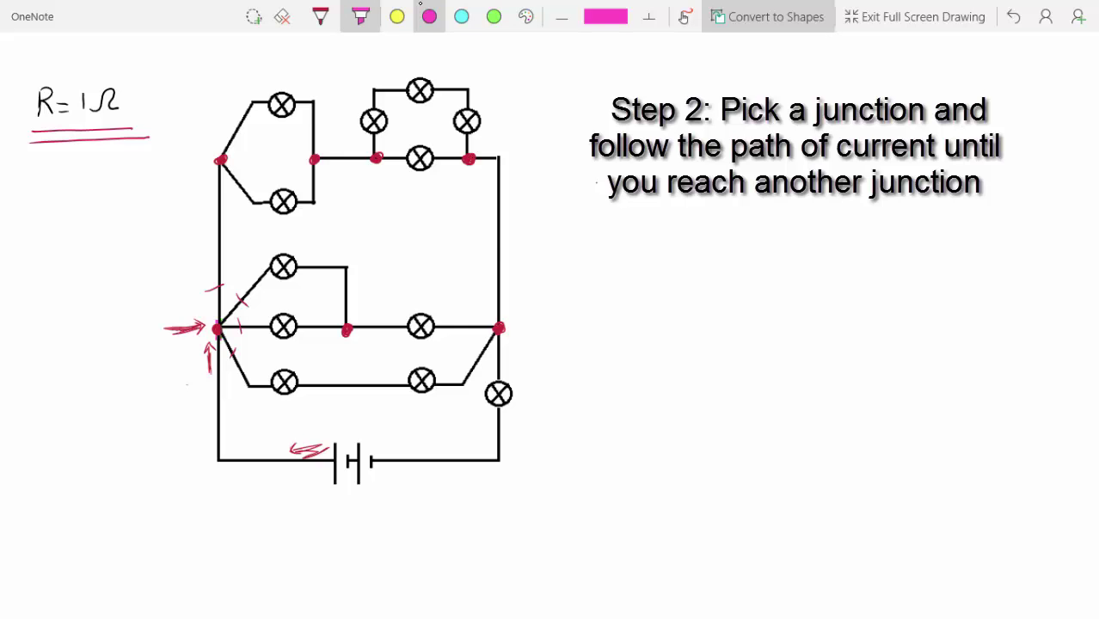
Highlight the junction's lower branch pink, middle wire yellow and upper diagonal branch green
{"action": "mouse_move", "coordinate": [221, 325]}
{"action": "left_mouse_down"}
{"action": "mouse_move", "coordinate": [258, 396]}
{"action": "mouse_move", "coordinate": [289, 384]}
{"action": "mouse_move", "coordinate": [447, 387]}
{"action": "mouse_move", "coordinate": [497, 329]}
{"action": "left_mouse_up"}
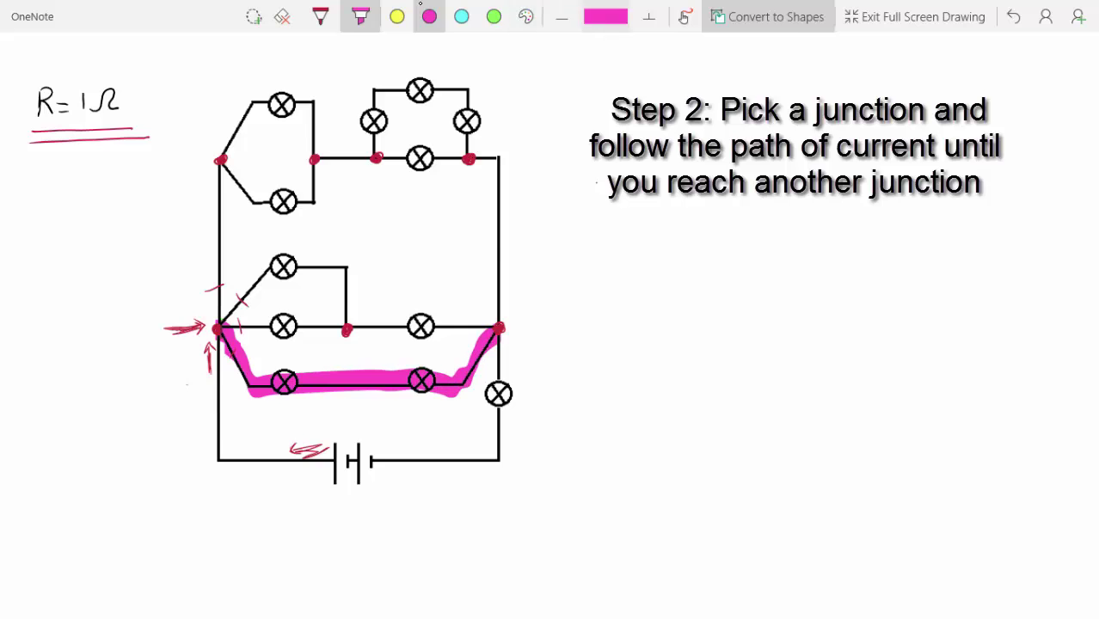
{"action": "left_click", "coordinate": [397, 17]}
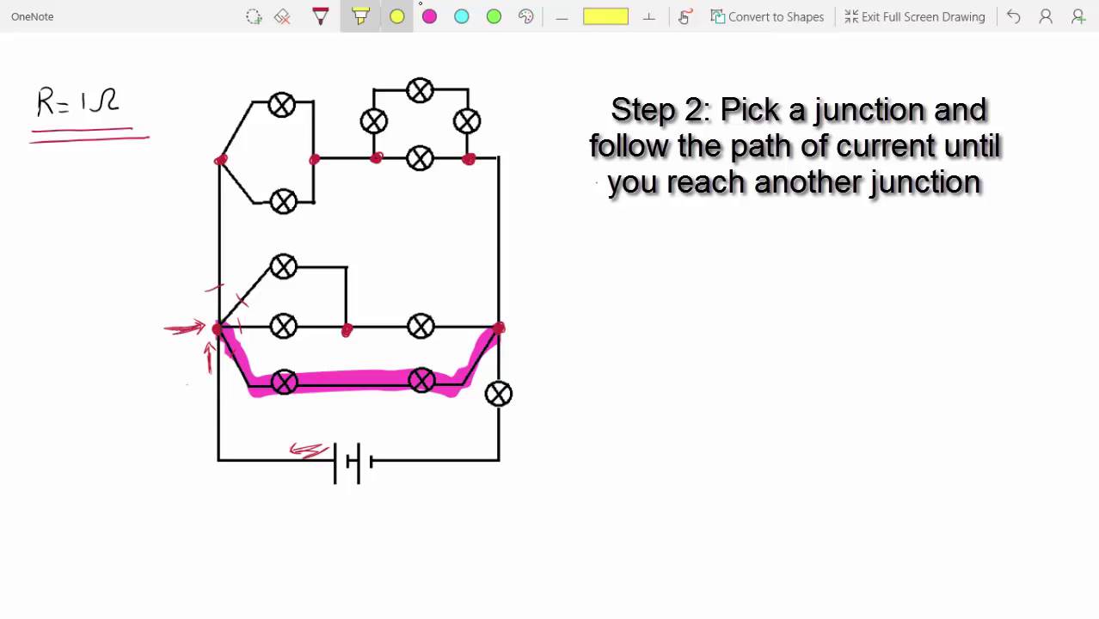
{"action": "left_click_drag", "start_coordinate": [225, 321], "coordinate": [344, 321]}
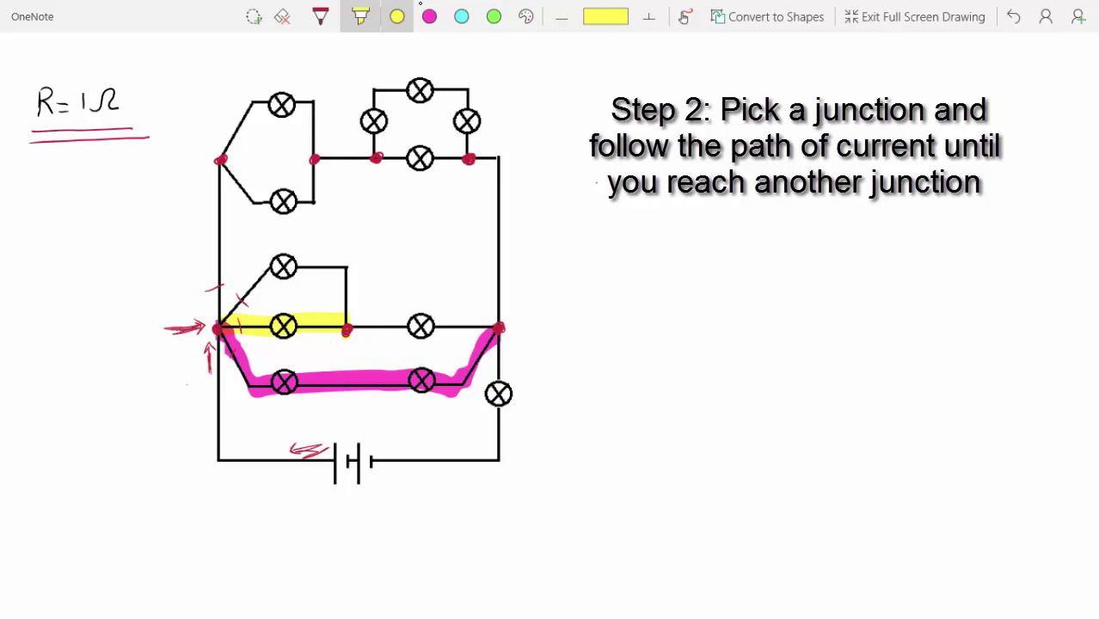
{"action": "left_click", "coordinate": [493, 16]}
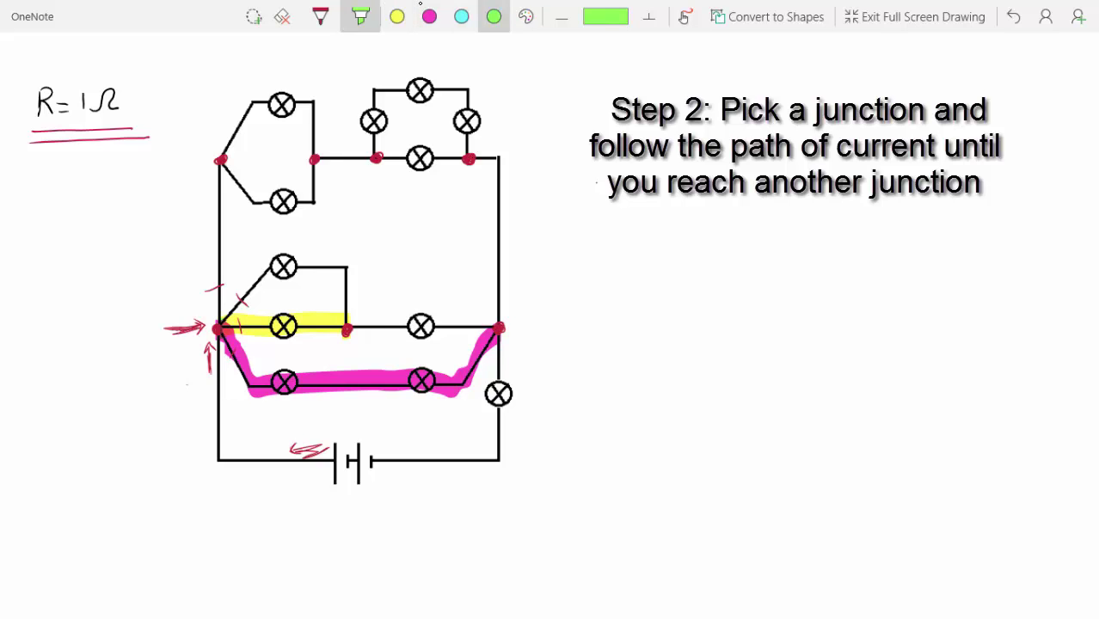
{"action": "mouse_move", "coordinate": [224, 317]}
{"action": "left_mouse_down"}
{"action": "mouse_move", "coordinate": [252, 278]}
{"action": "mouse_move", "coordinate": [301, 258]}
{"action": "mouse_move", "coordinate": [338, 262]}
{"action": "mouse_move", "coordinate": [351, 301]}
{"action": "mouse_move", "coordinate": [348, 330]}
{"action": "mouse_move", "coordinate": [217, 287]}
{"action": "mouse_move", "coordinate": [220, 165]}
{"action": "left_mouse_up"}
{"action": "left_click", "coordinate": [461, 17]}
{"action": "left_click", "coordinate": [320, 16]}
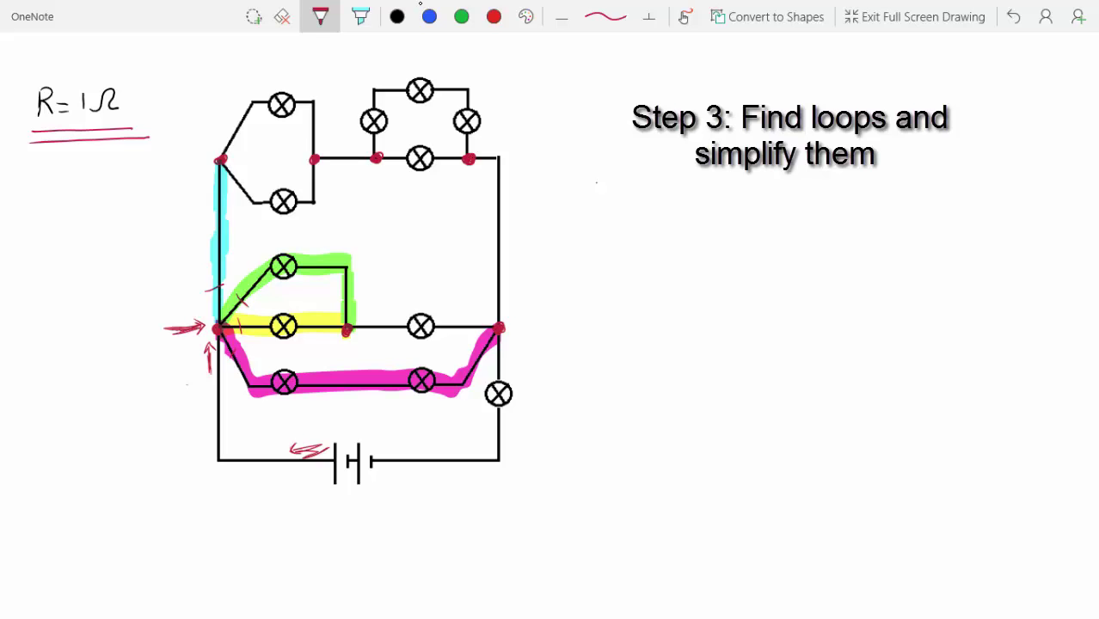
Circle the loop formed by the green and yellow branches
{"action": "mouse_move", "coordinate": [318, 238]}
{"action": "left_mouse_down"}
{"action": "mouse_move", "coordinate": [242, 301]}
{"action": "mouse_move", "coordinate": [238, 325]}
{"action": "mouse_move", "coordinate": [291, 356]}
{"action": "mouse_move", "coordinate": [356, 348]}
{"action": "mouse_move", "coordinate": [375, 297]}
{"action": "mouse_move", "coordinate": [306, 245]}
{"action": "left_mouse_up"}
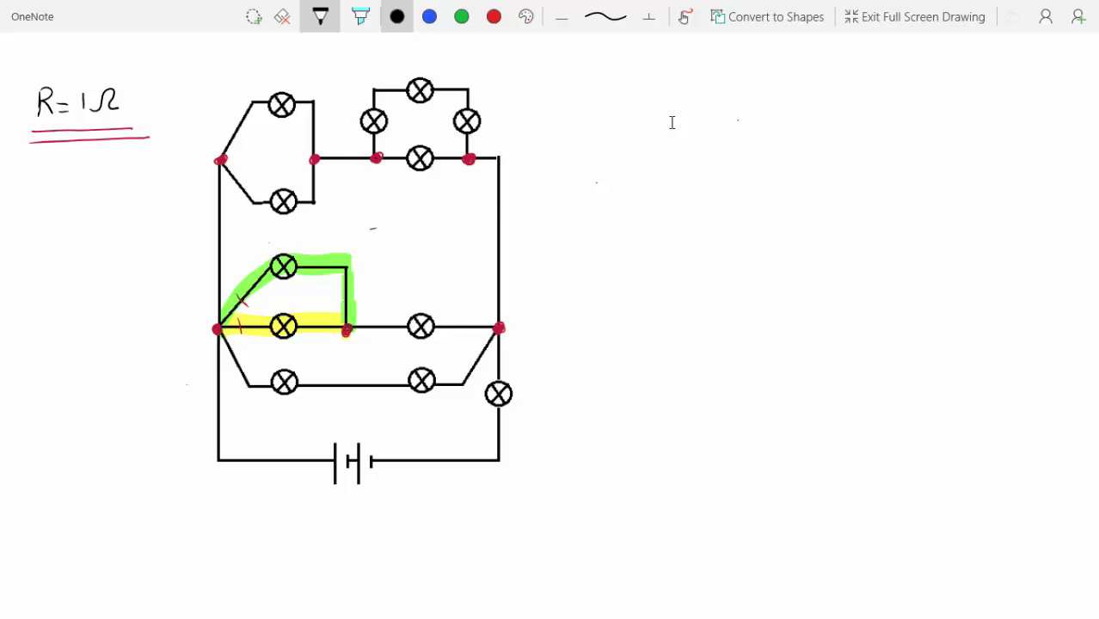
Handwrite the parallel formula 1/R = 1/Ry + 1/Rg beside the circuit
{"action": "mouse_move", "coordinate": [643, 132]}
{"action": "left_mouse_down"}
{"action": "mouse_move", "coordinate": [642, 147]}
{"action": "mouse_move", "coordinate": [660, 156]}
{"action": "mouse_move", "coordinate": [627, 192]}
{"action": "left_mouse_up"}
{"action": "mouse_move", "coordinate": [630, 171]}
{"action": "left_mouse_down"}
{"action": "mouse_move", "coordinate": [644, 171]}
{"action": "mouse_move", "coordinate": [648, 195]}
{"action": "left_mouse_up"}
{"action": "left_click_drag", "start_coordinate": [682, 153], "coordinate": [692, 160]}
{"action": "mouse_move", "coordinate": [741, 133]}
{"action": "left_mouse_down"}
{"action": "mouse_move", "coordinate": [735, 157]}
{"action": "mouse_move", "coordinate": [769, 156]}
{"action": "mouse_move", "coordinate": [726, 198]}
{"action": "mouse_move", "coordinate": [730, 185]}
{"action": "mouse_move", "coordinate": [755, 198]}
{"action": "left_mouse_up"}
{"action": "left_click_drag", "start_coordinate": [761, 189], "coordinate": [747, 209]}
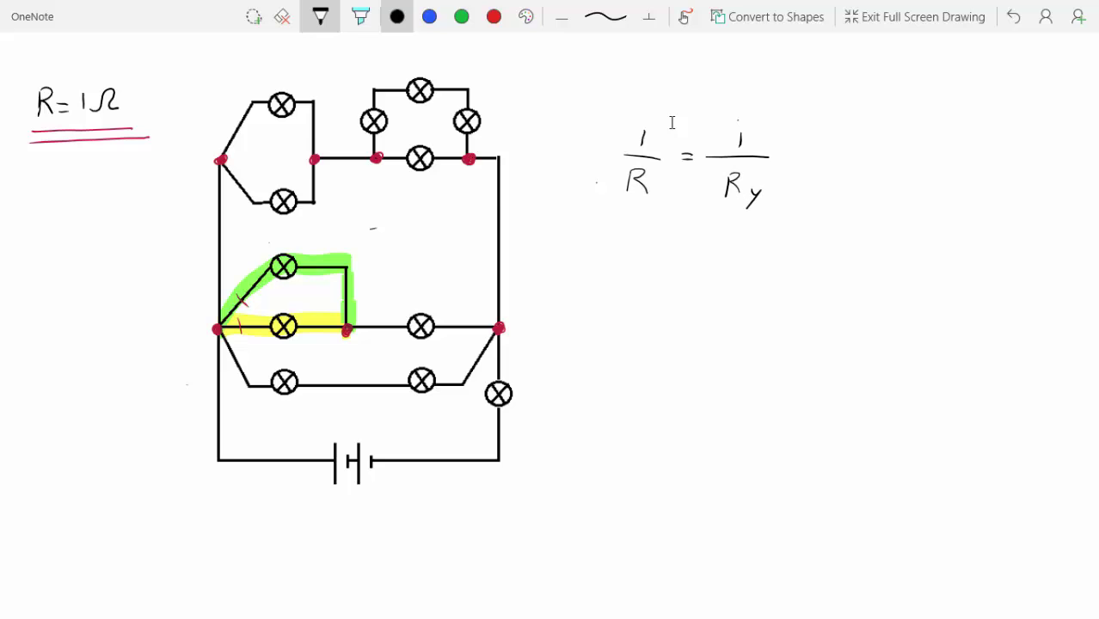
{"action": "left_click_drag", "start_coordinate": [792, 158], "coordinate": [811, 156]}
{"action": "left_click_drag", "start_coordinate": [802, 148], "coordinate": [802, 165]}
{"action": "mouse_move", "coordinate": [860, 130]}
{"action": "left_mouse_down"}
{"action": "mouse_move", "coordinate": [875, 153]}
{"action": "mouse_move", "coordinate": [830, 191]}
{"action": "mouse_move", "coordinate": [837, 177]}
{"action": "mouse_move", "coordinate": [848, 190]}
{"action": "mouse_move", "coordinate": [863, 187]}
{"action": "mouse_move", "coordinate": [842, 215]}
{"action": "left_mouse_up"}
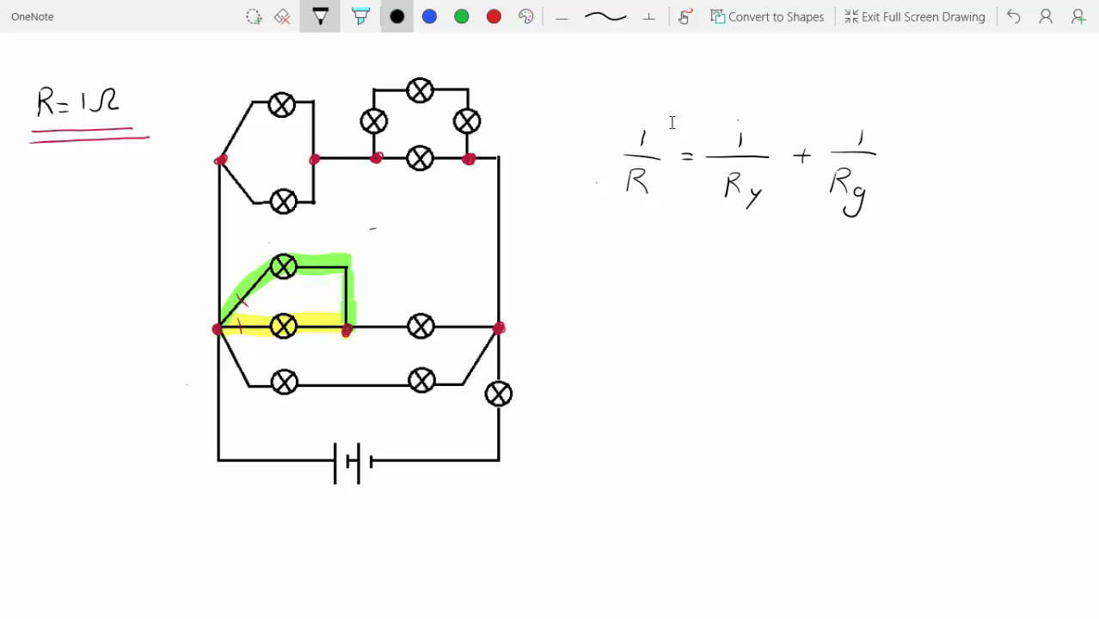
Add the lines 1/R = 1 + 1 and R = 1/2 Ω, then circle the green-yellow loop
{"action": "mouse_move", "coordinate": [680, 263]}
{"action": "left_mouse_down"}
{"action": "mouse_move", "coordinate": [741, 273]}
{"action": "mouse_move", "coordinate": [798, 261]}
{"action": "left_mouse_up"}
{"action": "left_click_drag", "start_coordinate": [789, 256], "coordinate": [789, 268]}
{"action": "left_click_drag", "start_coordinate": [846, 249], "coordinate": [841, 269]}
{"action": "left_click_drag", "start_coordinate": [641, 238], "coordinate": [637, 252]}
{"action": "mouse_move", "coordinate": [617, 263]}
{"action": "left_mouse_down"}
{"action": "mouse_move", "coordinate": [647, 258]}
{"action": "mouse_move", "coordinate": [627, 294]}
{"action": "left_mouse_up"}
{"action": "mouse_move", "coordinate": [628, 273]}
{"action": "left_mouse_down"}
{"action": "mouse_move", "coordinate": [653, 340]}
{"action": "mouse_move", "coordinate": [662, 333]}
{"action": "mouse_move", "coordinate": [668, 354]}
{"action": "mouse_move", "coordinate": [700, 339]}
{"action": "left_mouse_up"}
{"action": "mouse_move", "coordinate": [690, 346]}
{"action": "left_mouse_down"}
{"action": "mouse_move", "coordinate": [749, 339]}
{"action": "mouse_move", "coordinate": [734, 351]}
{"action": "mouse_move", "coordinate": [742, 368]}
{"action": "mouse_move", "coordinate": [775, 332]}
{"action": "mouse_move", "coordinate": [802, 346]}
{"action": "left_mouse_up"}
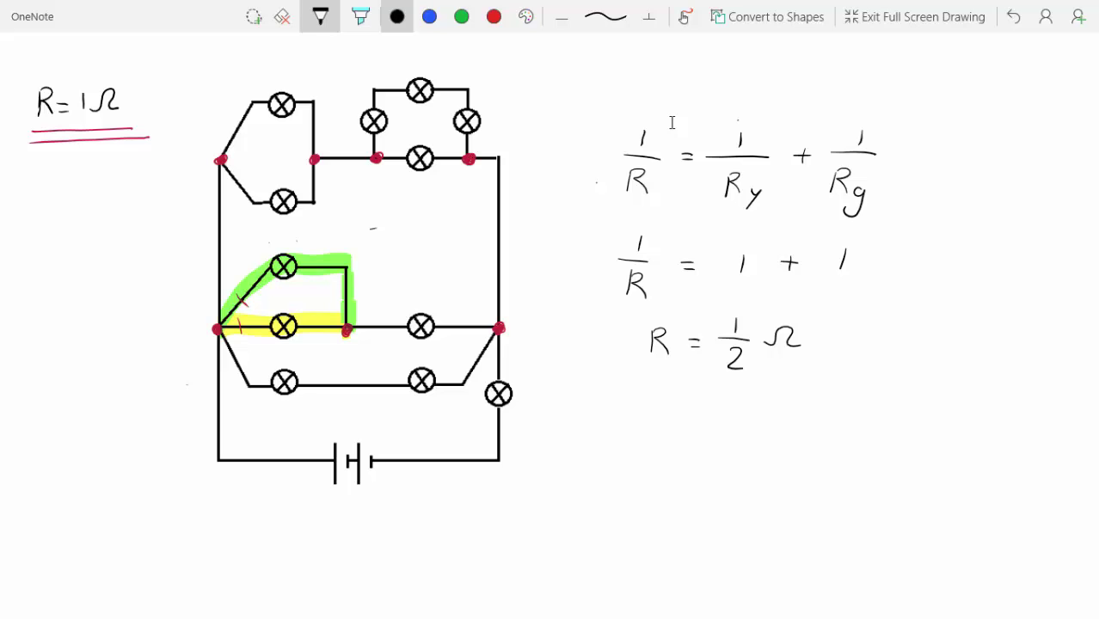
{"action": "mouse_move", "coordinate": [296, 242]}
{"action": "left_mouse_down"}
{"action": "mouse_move", "coordinate": [250, 264]}
{"action": "mouse_move", "coordinate": [229, 307]}
{"action": "mouse_move", "coordinate": [248, 357]}
{"action": "mouse_move", "coordinate": [356, 349]}
{"action": "mouse_move", "coordinate": [374, 279]}
{"action": "mouse_move", "coordinate": [338, 242]}
{"action": "mouse_move", "coordinate": [276, 243]}
{"action": "mouse_move", "coordinate": [347, 351]}
{"action": "left_mouse_up"}
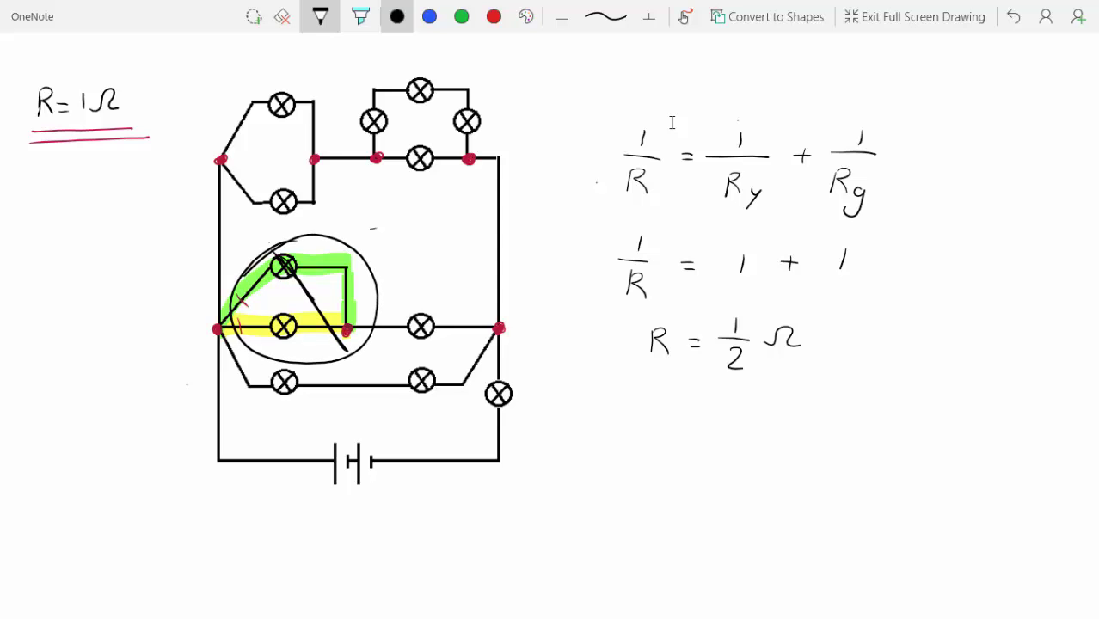
Cross out the circled loop and label it R = 0.5Ω
{"action": "left_click_drag", "start_coordinate": [351, 251], "coordinate": [289, 323]}
{"action": "left_click_drag", "start_coordinate": [340, 271], "coordinate": [265, 351]}
{"action": "mouse_move", "coordinate": [354, 213]}
{"action": "left_mouse_down"}
{"action": "mouse_move", "coordinate": [355, 238]}
{"action": "mouse_move", "coordinate": [385, 225]}
{"action": "left_mouse_up"}
{"action": "mouse_move", "coordinate": [375, 231]}
{"action": "left_mouse_down"}
{"action": "mouse_move", "coordinate": [400, 220]}
{"action": "mouse_move", "coordinate": [415, 235]}
{"action": "left_mouse_up"}
{"action": "mouse_move", "coordinate": [417, 219]}
{"action": "left_mouse_down"}
{"action": "mouse_move", "coordinate": [437, 216]}
{"action": "mouse_move", "coordinate": [445, 235]}
{"action": "left_mouse_up"}
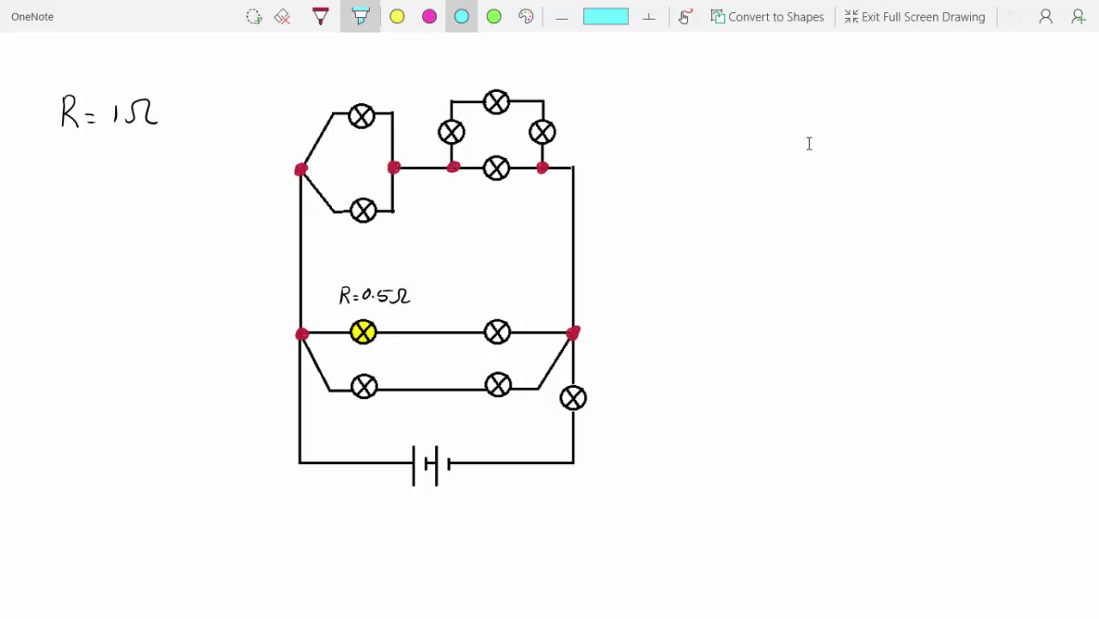
Highlight the lower two-lamp branch cyan, the 0.5Ω branch yellow and the left wire green
{"action": "mouse_move", "coordinate": [303, 333]}
{"action": "left_mouse_down"}
{"action": "mouse_move", "coordinate": [328, 391]}
{"action": "mouse_move", "coordinate": [501, 394]}
{"action": "mouse_move", "coordinate": [536, 388]}
{"action": "mouse_move", "coordinate": [574, 334]}
{"action": "left_mouse_up"}
{"action": "left_click", "coordinate": [397, 16]}
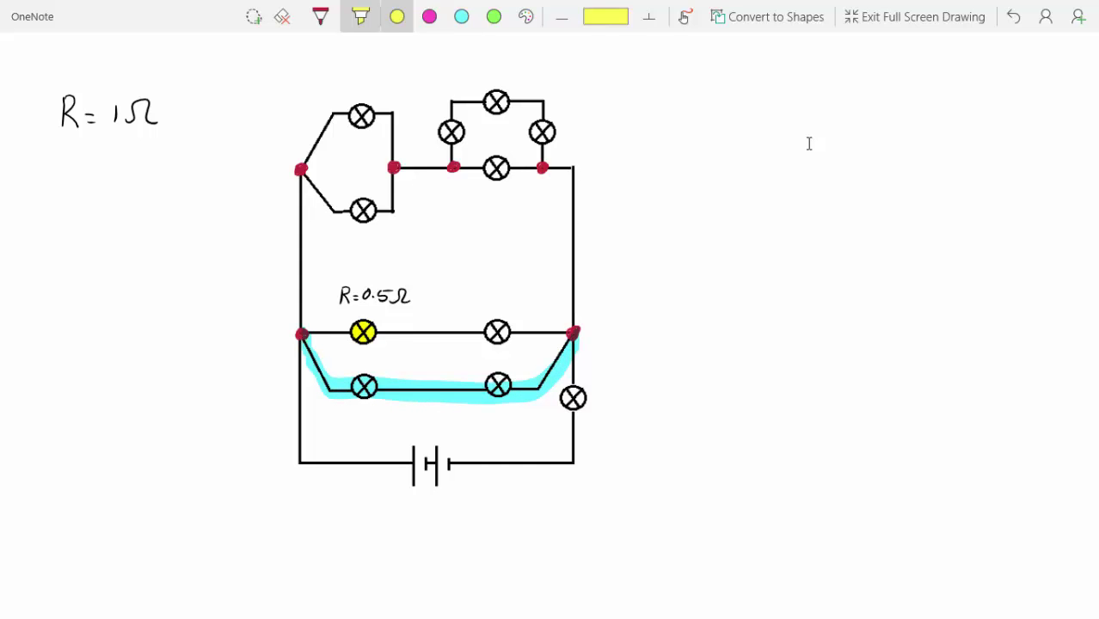
{"action": "left_click_drag", "start_coordinate": [303, 332], "coordinate": [566, 337]}
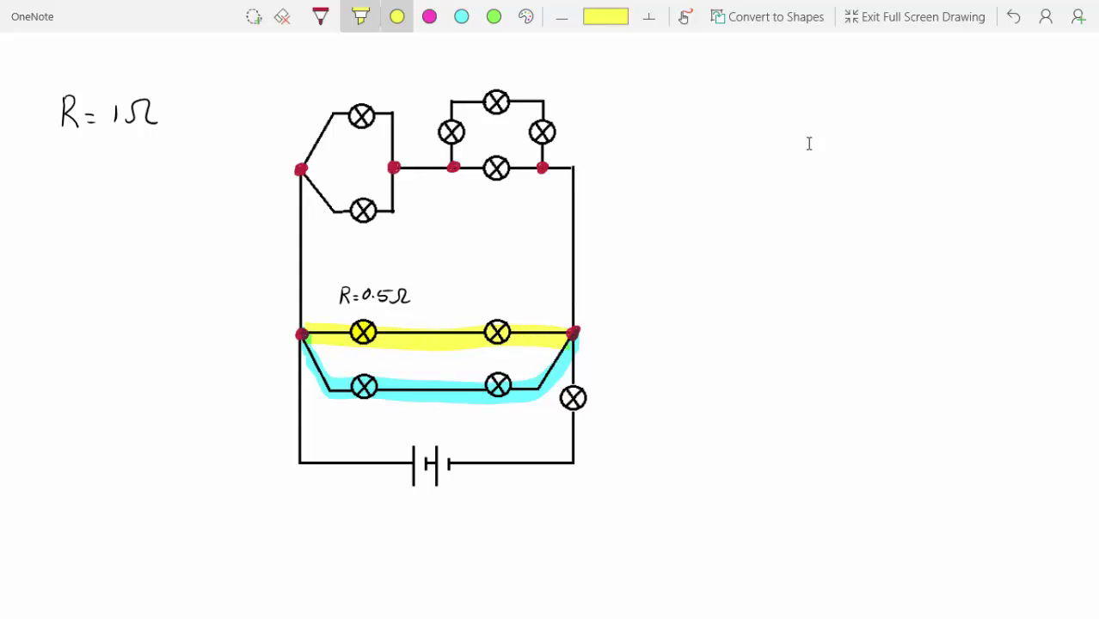
{"action": "left_click", "coordinate": [493, 17]}
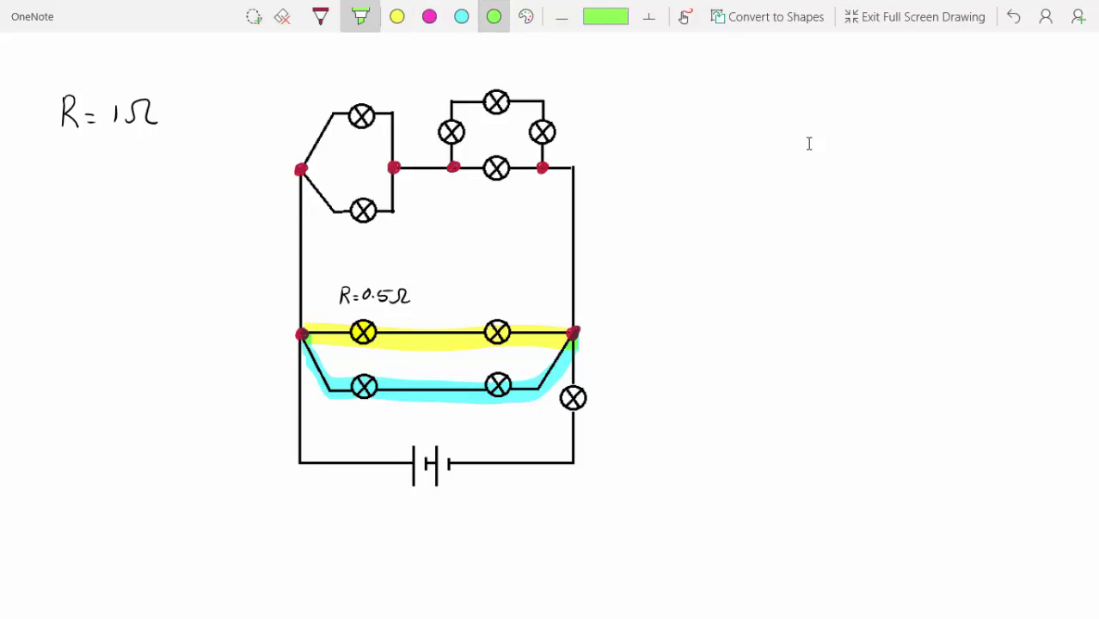
{"action": "left_click_drag", "start_coordinate": [305, 330], "coordinate": [305, 180]}
{"action": "left_click", "coordinate": [320, 16]}
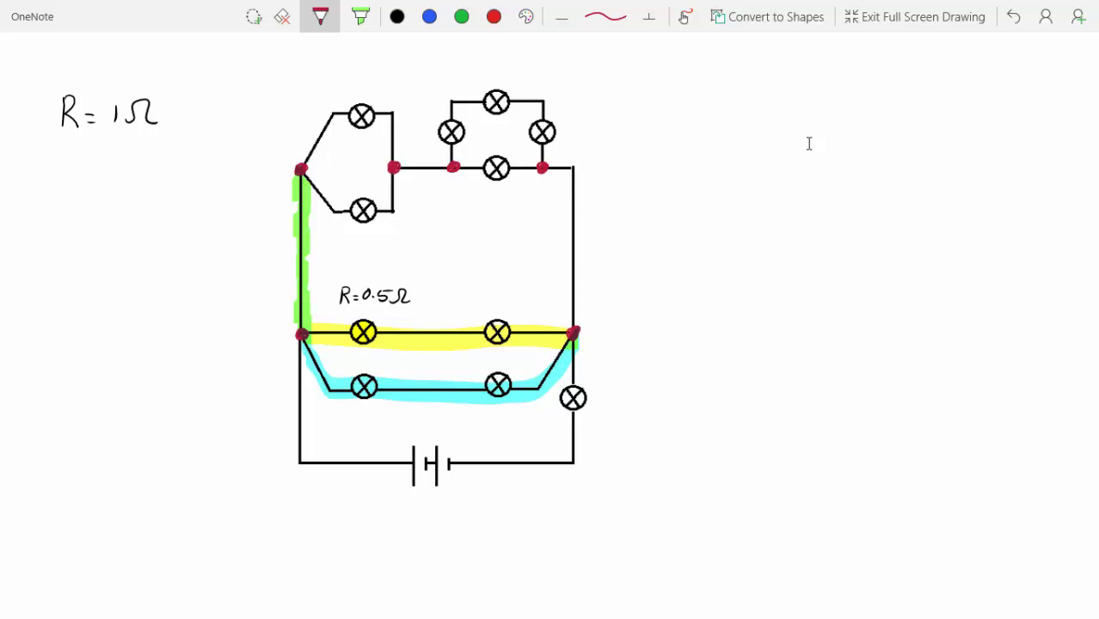
Write the red series rule Rt = R1 + R2 + R to the right of the circuit
{"action": "mouse_move", "coordinate": [655, 79]}
{"action": "left_mouse_down"}
{"action": "mouse_move", "coordinate": [651, 106]}
{"action": "mouse_move", "coordinate": [686, 116]}
{"action": "mouse_move", "coordinate": [720, 89]}
{"action": "mouse_move", "coordinate": [743, 103]}
{"action": "left_mouse_up"}
{"action": "mouse_move", "coordinate": [745, 79]}
{"action": "left_mouse_down"}
{"action": "mouse_move", "coordinate": [762, 120]}
{"action": "mouse_move", "coordinate": [800, 97]}
{"action": "left_mouse_up"}
{"action": "mouse_move", "coordinate": [793, 91]}
{"action": "left_mouse_down"}
{"action": "mouse_move", "coordinate": [791, 109]}
{"action": "mouse_move", "coordinate": [831, 75]}
{"action": "mouse_move", "coordinate": [843, 120]}
{"action": "mouse_move", "coordinate": [867, 94]}
{"action": "mouse_move", "coordinate": [859, 104]}
{"action": "mouse_move", "coordinate": [925, 90]}
{"action": "mouse_move", "coordinate": [916, 102]}
{"action": "left_mouse_up"}
Add trailing dots to the series rule and write Ry = 0.5 + 1 = 1.5 Ω
{"action": "left_click", "coordinate": [943, 95]}
{"action": "left_click", "coordinate": [957, 94]}
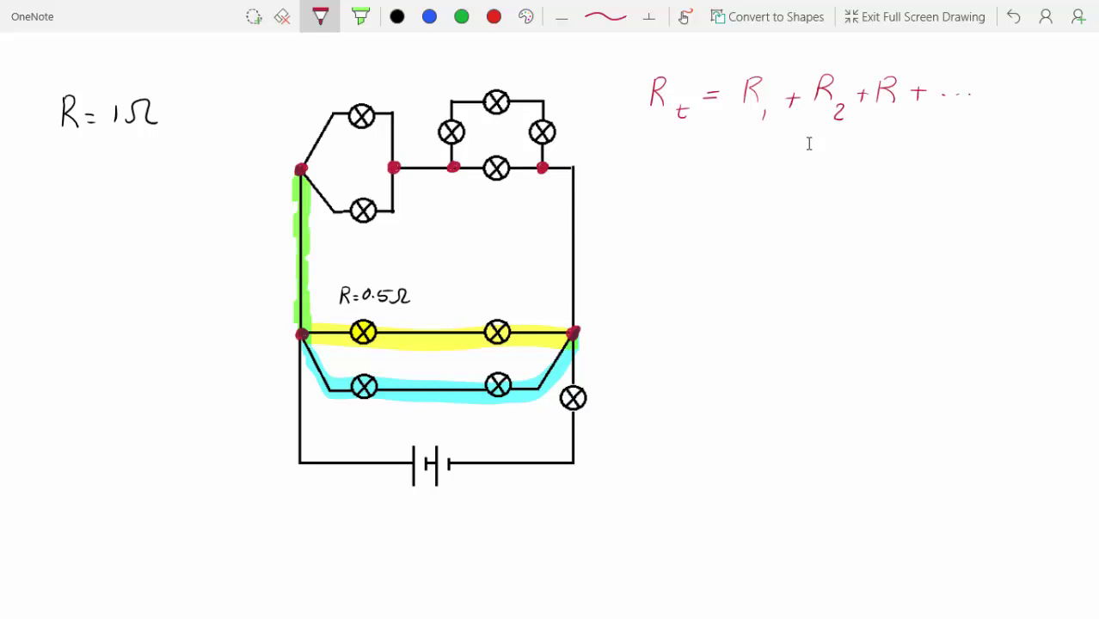
{"action": "left_click_drag", "start_coordinate": [653, 174], "coordinate": [652, 202]}
{"action": "mouse_move", "coordinate": [654, 174]}
{"action": "left_mouse_down"}
{"action": "mouse_move", "coordinate": [670, 176]}
{"action": "mouse_move", "coordinate": [685, 207]}
{"action": "left_mouse_up"}
{"action": "left_click_drag", "start_coordinate": [693, 193], "coordinate": [680, 220]}
{"action": "mouse_move", "coordinate": [711, 189]}
{"action": "left_mouse_down"}
{"action": "mouse_move", "coordinate": [754, 192]}
{"action": "mouse_move", "coordinate": [762, 178]}
{"action": "mouse_move", "coordinate": [783, 194]}
{"action": "left_mouse_up"}
{"action": "left_click", "coordinate": [772, 190]}
{"action": "mouse_move", "coordinate": [786, 175]}
{"action": "left_mouse_down"}
{"action": "mouse_move", "coordinate": [840, 186]}
{"action": "mouse_move", "coordinate": [830, 195]}
{"action": "left_mouse_up"}
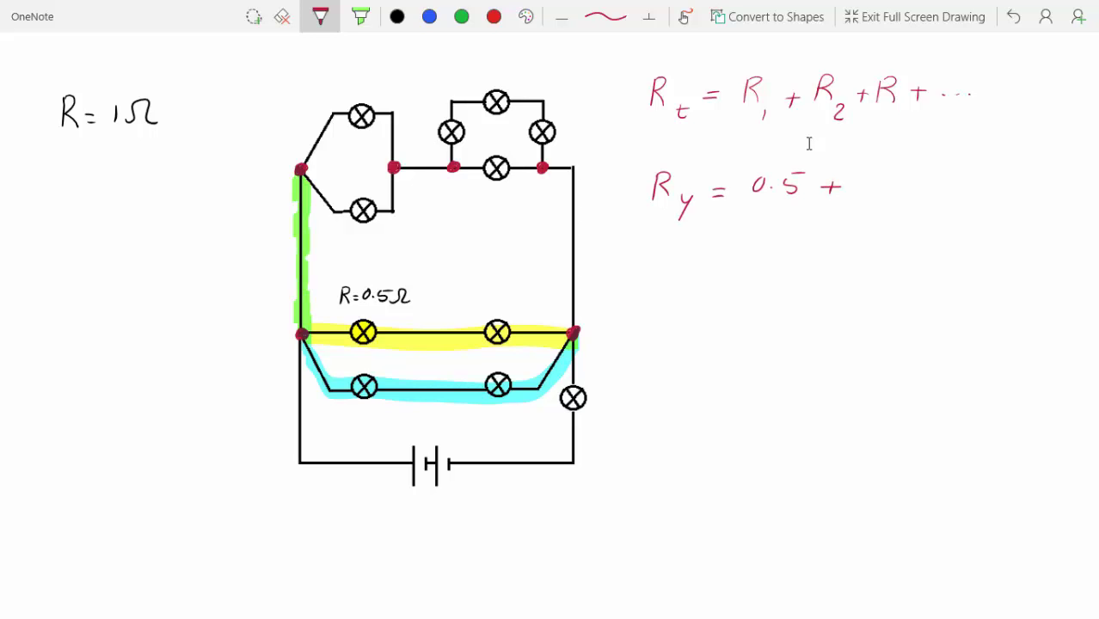
{"action": "mouse_move", "coordinate": [873, 167]}
{"action": "left_mouse_down"}
{"action": "mouse_move", "coordinate": [866, 190]}
{"action": "mouse_move", "coordinate": [908, 182]}
{"action": "left_mouse_up"}
{"action": "mouse_move", "coordinate": [930, 168]}
{"action": "left_mouse_down"}
{"action": "mouse_move", "coordinate": [926, 187]}
{"action": "mouse_move", "coordinate": [949, 178]}
{"action": "mouse_move", "coordinate": [955, 189]}
{"action": "left_mouse_up"}
{"action": "left_click", "coordinate": [943, 184]}
{"action": "mouse_move", "coordinate": [957, 168]}
{"action": "left_mouse_down"}
{"action": "mouse_move", "coordinate": [997, 168]}
{"action": "mouse_move", "coordinate": [1009, 189]}
{"action": "left_mouse_up"}
Write Rb = 1 + 1 = 2 Ω and begin the fraction 1/Rloop below
{"action": "mouse_move", "coordinate": [665, 257]}
{"action": "left_mouse_down"}
{"action": "mouse_move", "coordinate": [664, 281]}
{"action": "mouse_move", "coordinate": [684, 279]}
{"action": "mouse_move", "coordinate": [688, 297]}
{"action": "left_mouse_up"}
{"action": "left_click_drag", "start_coordinate": [722, 265], "coordinate": [739, 271]}
{"action": "mouse_move", "coordinate": [791, 251]}
{"action": "left_mouse_down"}
{"action": "mouse_move", "coordinate": [785, 274]}
{"action": "mouse_move", "coordinate": [825, 265]}
{"action": "mouse_move", "coordinate": [816, 275]}
{"action": "left_mouse_up"}
{"action": "mouse_move", "coordinate": [846, 252]}
{"action": "left_mouse_down"}
{"action": "mouse_move", "coordinate": [840, 275]}
{"action": "mouse_move", "coordinate": [878, 262]}
{"action": "left_mouse_up"}
{"action": "left_click_drag", "start_coordinate": [864, 269], "coordinate": [877, 268]}
{"action": "left_click_drag", "start_coordinate": [922, 257], "coordinate": [939, 274]}
{"action": "mouse_move", "coordinate": [953, 274]}
{"action": "left_mouse_down"}
{"action": "mouse_move", "coordinate": [970, 261]}
{"action": "mouse_move", "coordinate": [997, 274]}
{"action": "left_mouse_up"}
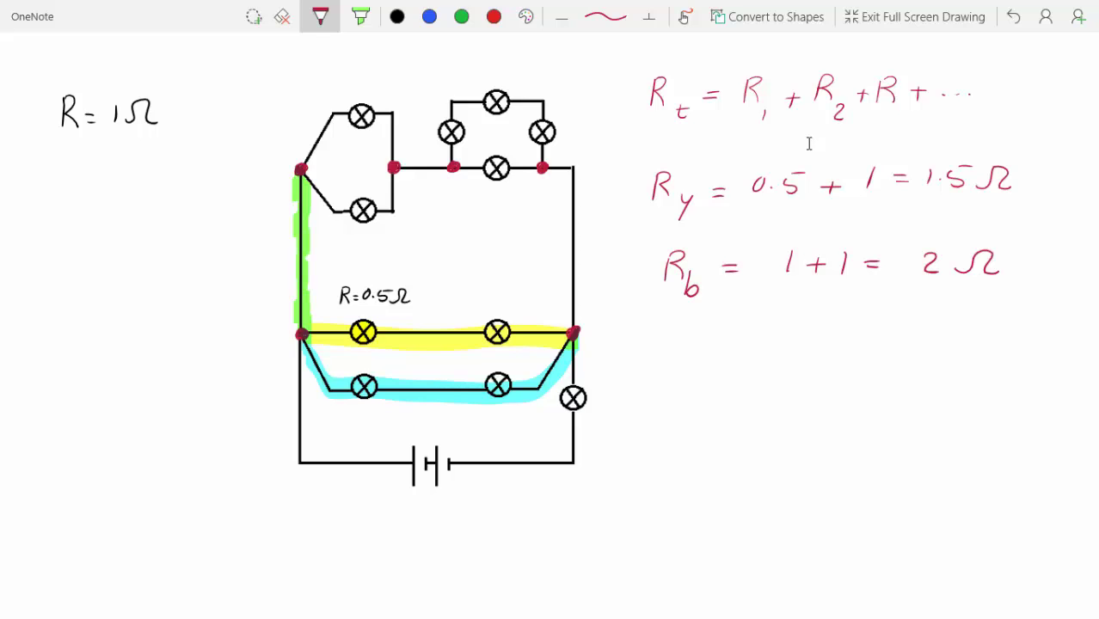
{"action": "left_click_drag", "start_coordinate": [687, 330], "coordinate": [686, 348]}
{"action": "mouse_move", "coordinate": [663, 353]}
{"action": "left_mouse_down"}
{"action": "mouse_move", "coordinate": [704, 353]}
{"action": "mouse_move", "coordinate": [670, 390]}
{"action": "mouse_move", "coordinate": [699, 394]}
{"action": "left_mouse_up"}
Complete the equation 1/Rloop = 1/Rb + 1/Ry
{"action": "left_click_drag", "start_coordinate": [710, 392], "coordinate": [728, 394]}
{"action": "left_click_drag", "start_coordinate": [742, 349], "coordinate": [754, 349]}
{"action": "left_click_drag", "start_coordinate": [741, 356], "coordinate": [754, 356]}
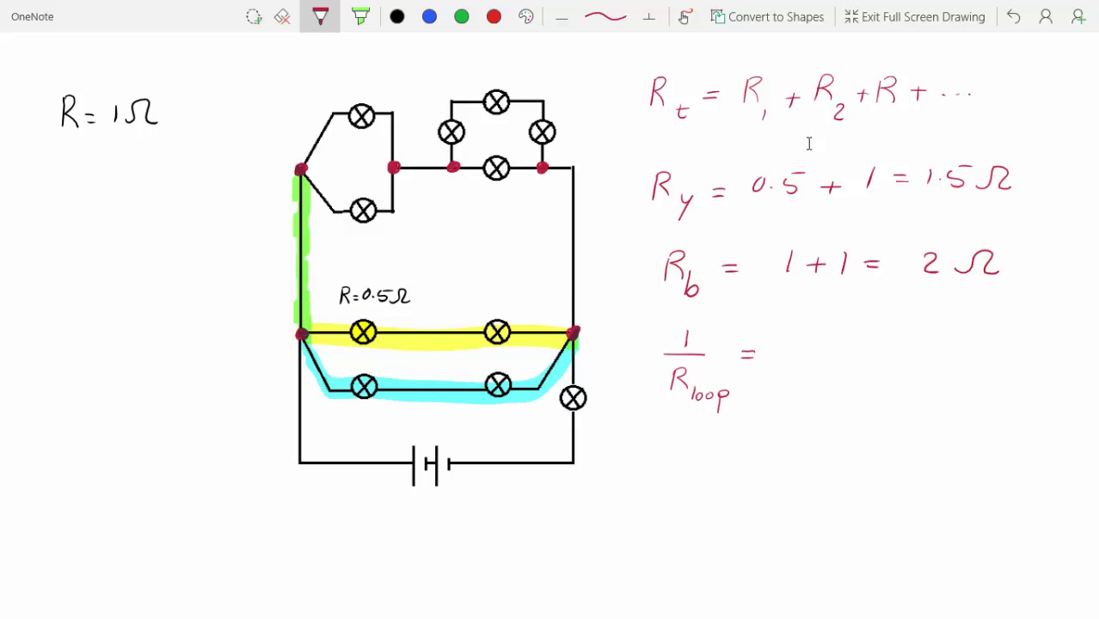
{"action": "left_click_drag", "start_coordinate": [817, 323], "coordinate": [815, 343]}
{"action": "mouse_move", "coordinate": [786, 349]}
{"action": "left_mouse_down"}
{"action": "mouse_move", "coordinate": [841, 348]}
{"action": "mouse_move", "coordinate": [799, 392]}
{"action": "mouse_move", "coordinate": [831, 394]}
{"action": "left_mouse_up"}
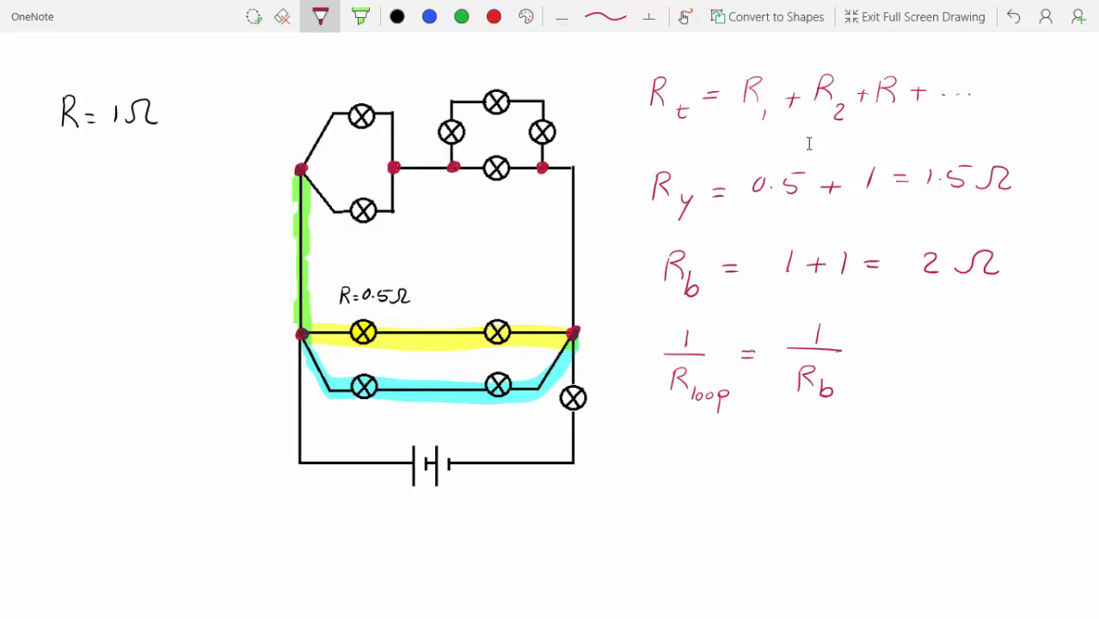
{"action": "left_click_drag", "start_coordinate": [866, 348], "coordinate": [881, 348]}
{"action": "left_click_drag", "start_coordinate": [873, 344], "coordinate": [873, 358]}
{"action": "mouse_move", "coordinate": [934, 327]}
{"action": "left_mouse_down"}
{"action": "mouse_move", "coordinate": [931, 342]}
{"action": "mouse_move", "coordinate": [958, 349]}
{"action": "mouse_move", "coordinate": [909, 393]}
{"action": "left_mouse_up"}
{"action": "mouse_move", "coordinate": [913, 372]}
{"action": "left_mouse_down"}
{"action": "mouse_move", "coordinate": [934, 363]}
{"action": "mouse_move", "coordinate": [927, 407]}
{"action": "left_mouse_up"}
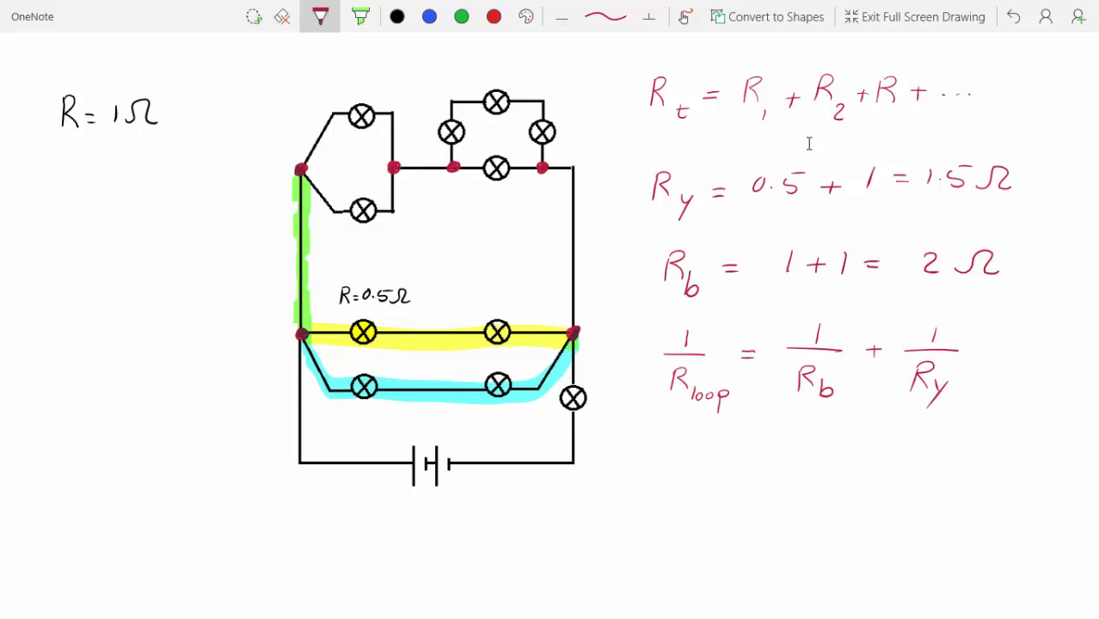
{"action": "left_click_drag", "start_coordinate": [695, 435], "coordinate": [693, 450]}
{"action": "mouse_move", "coordinate": [674, 454]}
{"action": "left_mouse_down"}
{"action": "mouse_move", "coordinate": [717, 453]}
{"action": "mouse_move", "coordinate": [687, 490]}
{"action": "mouse_move", "coordinate": [719, 490]}
{"action": "left_mouse_up"}
Substitute the values: 1/Rloop = 1/2 + 1/(3/2)
{"action": "left_click_drag", "start_coordinate": [729, 486], "coordinate": [728, 489]}
{"action": "mouse_move", "coordinate": [733, 486]}
{"action": "left_mouse_down"}
{"action": "mouse_move", "coordinate": [735, 509]}
{"action": "mouse_move", "coordinate": [738, 496]}
{"action": "left_mouse_up"}
{"action": "left_click_drag", "start_coordinate": [763, 445], "coordinate": [776, 444]}
{"action": "left_click_drag", "start_coordinate": [762, 452], "coordinate": [776, 452]}
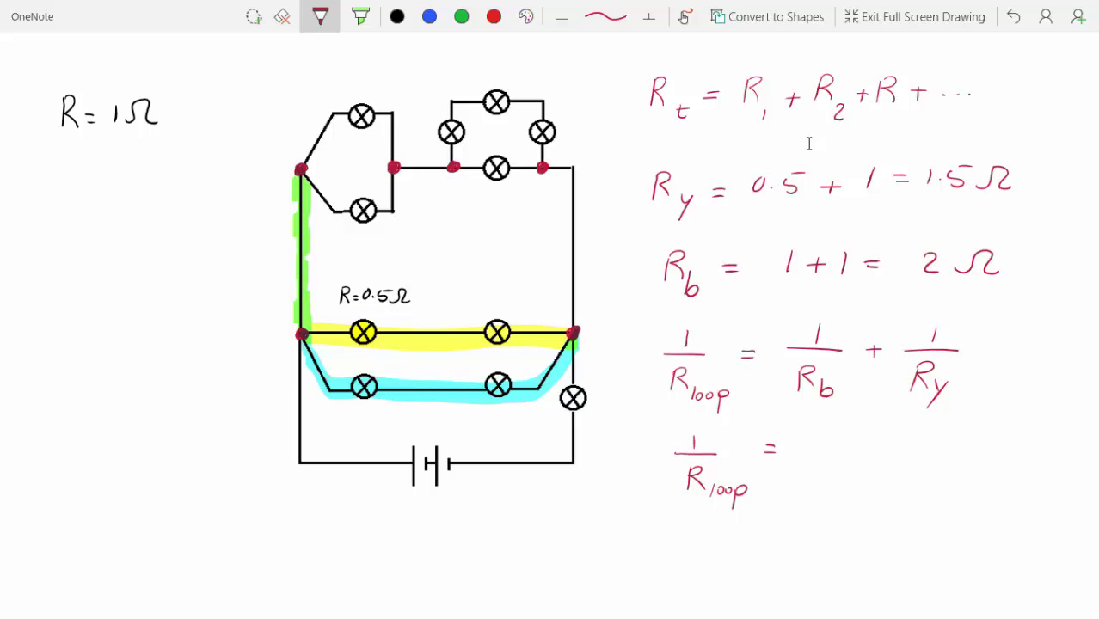
{"action": "mouse_move", "coordinate": [829, 418]}
{"action": "left_mouse_down"}
{"action": "mouse_move", "coordinate": [827, 437]}
{"action": "mouse_move", "coordinate": [851, 442]}
{"action": "mouse_move", "coordinate": [836, 474]}
{"action": "left_mouse_up"}
{"action": "left_click_drag", "start_coordinate": [874, 441], "coordinate": [879, 448]}
{"action": "left_click_drag", "start_coordinate": [957, 415], "coordinate": [956, 430]}
{"action": "mouse_move", "coordinate": [923, 438]}
{"action": "left_mouse_down"}
{"action": "mouse_move", "coordinate": [995, 447]}
{"action": "mouse_move", "coordinate": [948, 464]}
{"action": "left_mouse_up"}
{"action": "left_click_drag", "start_coordinate": [942, 469], "coordinate": [967, 487]}
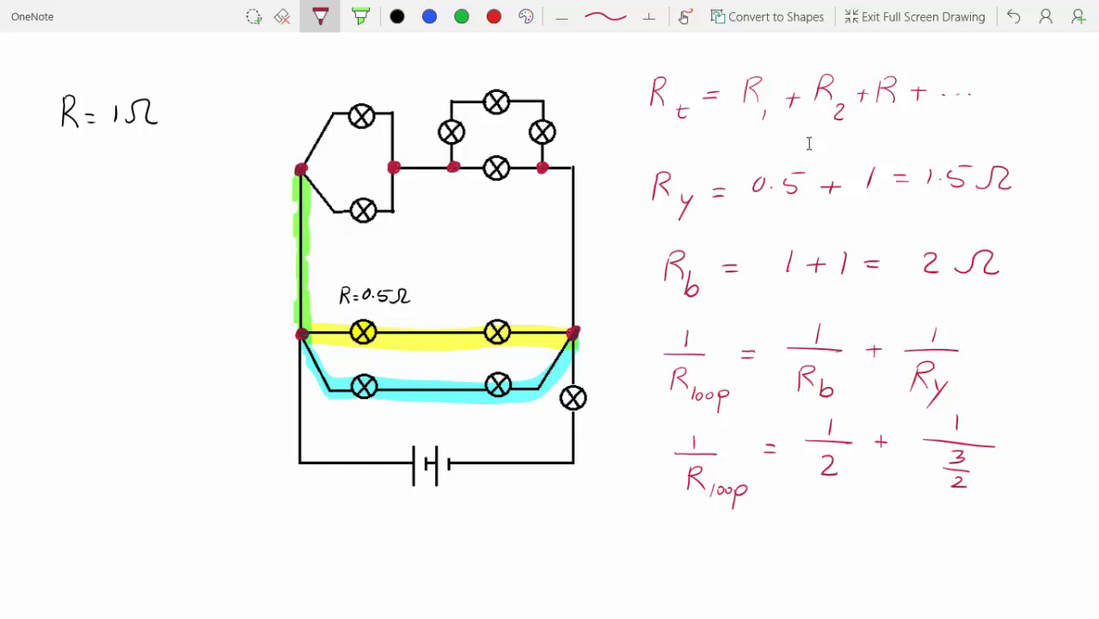
Write the next line 1/Rloop = 7/6
{"action": "left_click_drag", "start_coordinate": [702, 517], "coordinate": [700, 530]}
{"action": "left_click_drag", "start_coordinate": [683, 532], "coordinate": [722, 535]}
{"action": "mouse_move", "coordinate": [697, 541]}
{"action": "left_mouse_down"}
{"action": "mouse_move", "coordinate": [697, 563]}
{"action": "mouse_move", "coordinate": [714, 563]}
{"action": "left_mouse_up"}
{"action": "mouse_move", "coordinate": [717, 553]}
{"action": "left_mouse_down"}
{"action": "mouse_move", "coordinate": [718, 568]}
{"action": "mouse_move", "coordinate": [738, 560]}
{"action": "left_mouse_up"}
{"action": "mouse_move", "coordinate": [747, 555]}
{"action": "left_mouse_down"}
{"action": "mouse_move", "coordinate": [747, 580]}
{"action": "mouse_move", "coordinate": [787, 529]}
{"action": "left_mouse_up"}
{"action": "left_click_drag", "start_coordinate": [776, 536], "coordinate": [864, 535]}
{"action": "left_click_drag", "start_coordinate": [844, 543], "coordinate": [839, 567]}
{"action": "mouse_move", "coordinate": [831, 509]}
{"action": "left_mouse_down"}
{"action": "mouse_move", "coordinate": [839, 523]}
{"action": "mouse_move", "coordinate": [897, 537]}
{"action": "left_mouse_up"}
Conclude Rloop = 6/7 Ω and box the result
{"action": "mouse_move", "coordinate": [900, 526]}
{"action": "left_mouse_down"}
{"action": "mouse_move", "coordinate": [912, 533]}
{"action": "mouse_move", "coordinate": [901, 541]}
{"action": "left_mouse_up"}
{"action": "left_click_drag", "start_coordinate": [929, 521], "coordinate": [929, 546]}
{"action": "left_click_drag", "start_coordinate": [930, 521], "coordinate": [947, 551]}
{"action": "mouse_move", "coordinate": [955, 551]}
{"action": "left_mouse_down"}
{"action": "mouse_move", "coordinate": [962, 572]}
{"action": "mouse_move", "coordinate": [965, 556]}
{"action": "mouse_move", "coordinate": [1003, 529]}
{"action": "left_mouse_up"}
{"action": "left_click_drag", "start_coordinate": [989, 536], "coordinate": [1003, 535]}
{"action": "mouse_move", "coordinate": [1043, 500]}
{"action": "left_mouse_down"}
{"action": "mouse_move", "coordinate": [1030, 518]}
{"action": "mouse_move", "coordinate": [1049, 525]}
{"action": "left_mouse_up"}
{"action": "mouse_move", "coordinate": [1023, 537]}
{"action": "left_mouse_down"}
{"action": "mouse_move", "coordinate": [1040, 536]}
{"action": "mouse_move", "coordinate": [1029, 555]}
{"action": "mouse_move", "coordinate": [1054, 535]}
{"action": "mouse_move", "coordinate": [1066, 540]}
{"action": "left_mouse_up"}
{"action": "mouse_move", "coordinate": [1070, 492]}
{"action": "left_mouse_down"}
{"action": "mouse_move", "coordinate": [1034, 492]}
{"action": "mouse_move", "coordinate": [1028, 574]}
{"action": "mouse_move", "coordinate": [1066, 492]}
{"action": "left_mouse_up"}
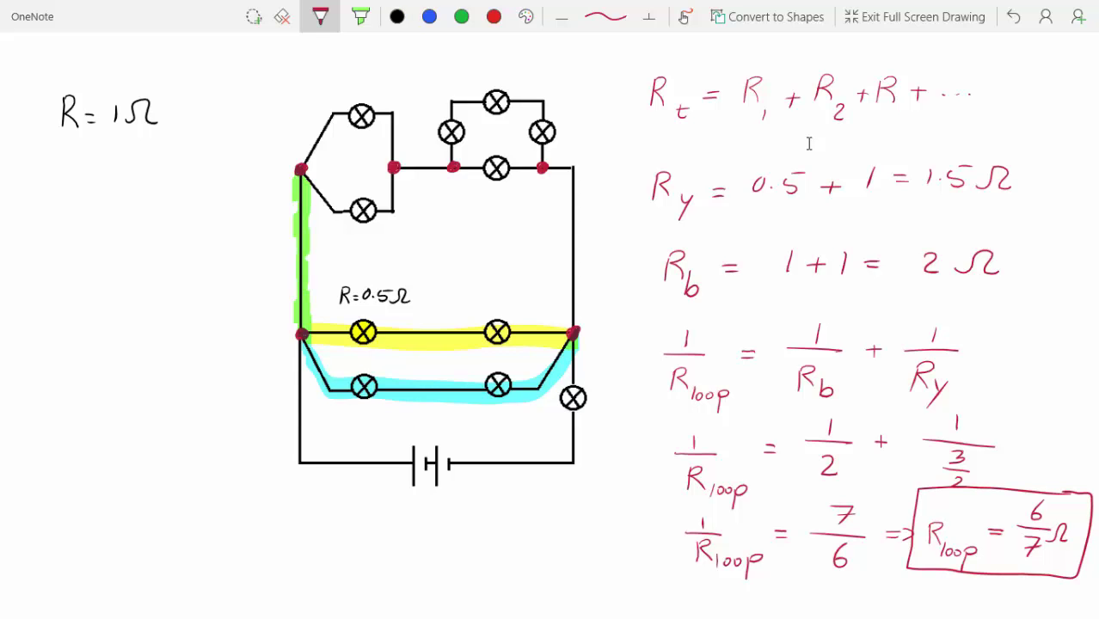
Circle and cross out the yellow and blue branches, labelling them R = 6/7
{"action": "mouse_move", "coordinate": [492, 279]}
{"action": "left_mouse_down"}
{"action": "mouse_move", "coordinate": [459, 262]}
{"action": "mouse_move", "coordinate": [375, 273]}
{"action": "mouse_move", "coordinate": [334, 366]}
{"action": "mouse_move", "coordinate": [528, 368]}
{"action": "mouse_move", "coordinate": [535, 308]}
{"action": "mouse_move", "coordinate": [468, 274]}
{"action": "left_mouse_up"}
{"action": "left_click_drag", "start_coordinate": [486, 280], "coordinate": [364, 392]}
{"action": "mouse_move", "coordinate": [386, 284]}
{"action": "left_mouse_down"}
{"action": "mouse_move", "coordinate": [483, 397]}
{"action": "mouse_move", "coordinate": [456, 367]}
{"action": "left_mouse_up"}
{"action": "mouse_move", "coordinate": [428, 222]}
{"action": "left_mouse_down"}
{"action": "mouse_move", "coordinate": [428, 245]}
{"action": "mouse_move", "coordinate": [459, 232]}
{"action": "left_mouse_up"}
{"action": "mouse_move", "coordinate": [448, 241]}
{"action": "left_mouse_down"}
{"action": "mouse_move", "coordinate": [487, 225]}
{"action": "mouse_move", "coordinate": [500, 234]}
{"action": "mouse_move", "coordinate": [487, 260]}
{"action": "left_mouse_up"}
{"action": "mouse_move", "coordinate": [515, 225]}
{"action": "left_mouse_down"}
{"action": "mouse_move", "coordinate": [505, 241]}
{"action": "mouse_move", "coordinate": [532, 242]}
{"action": "left_mouse_up"}
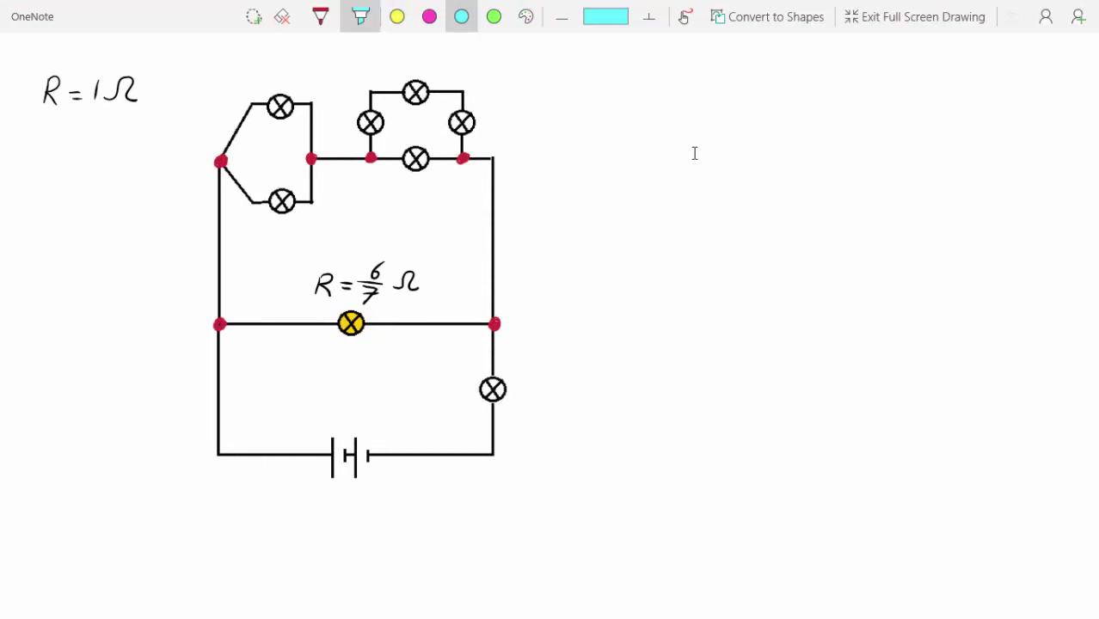
Highlight the middle wire cyan and left wire yellow, then remove both with the whole-stroke eraser
{"action": "left_click_drag", "start_coordinate": [229, 327], "coordinate": [488, 330]}
{"action": "left_click", "coordinate": [396, 17]}
{"action": "left_click_drag", "start_coordinate": [222, 169], "coordinate": [222, 320]}
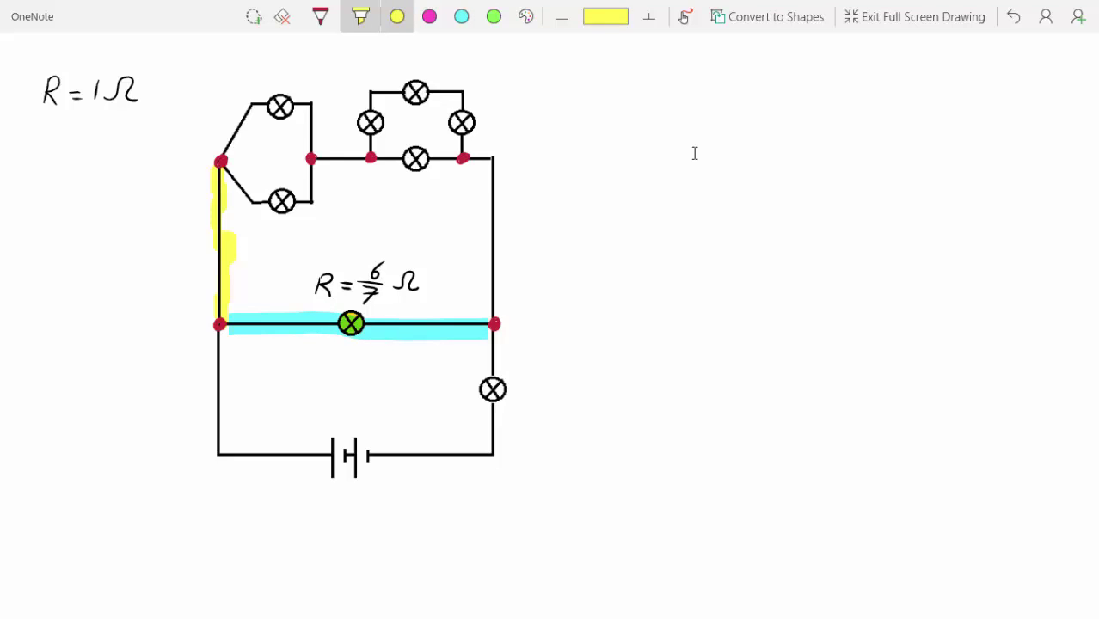
{"action": "left_click", "coordinate": [282, 16]}
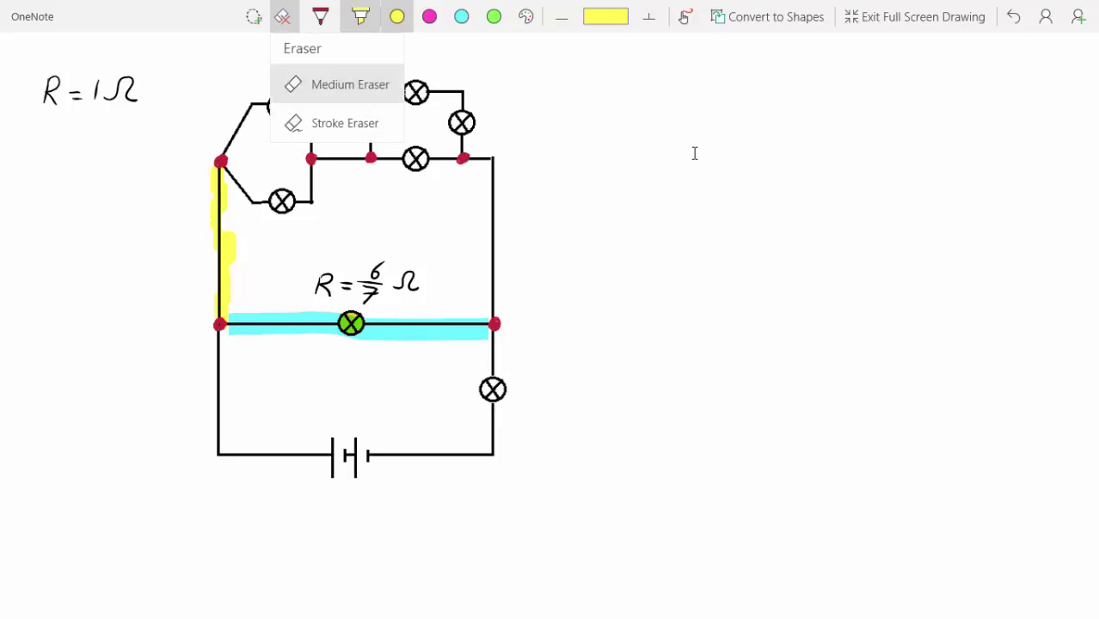
{"action": "key", "text": "Down"}
{"action": "left_click", "coordinate": [345, 123]}
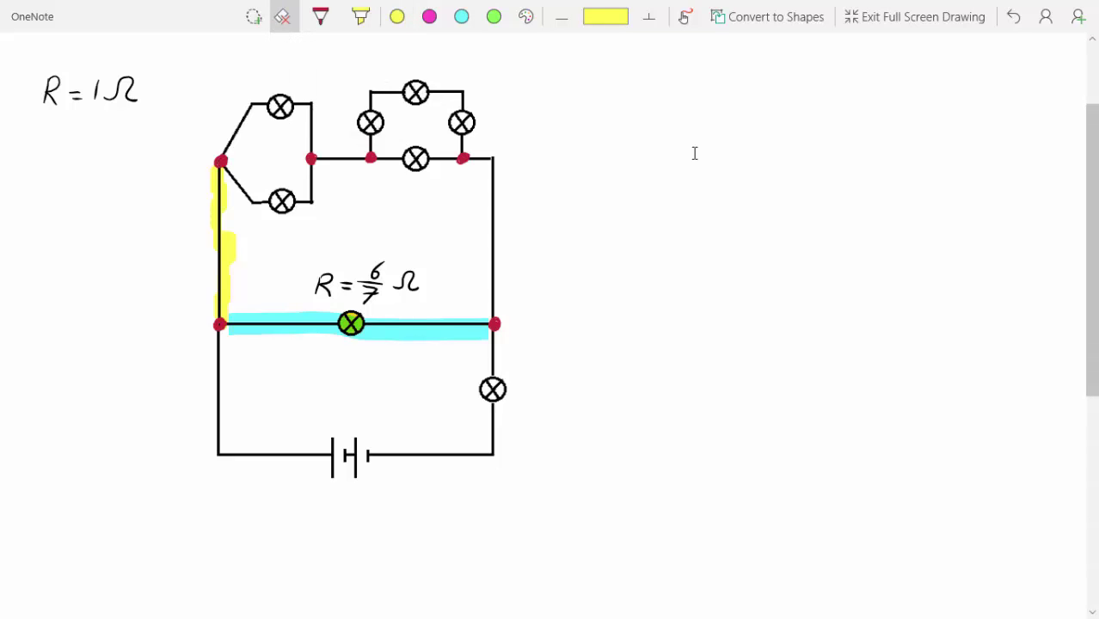
{"action": "left_click", "coordinate": [421, 331]}
{"action": "left_click", "coordinate": [225, 250]}
Draw a red arrow at the left junction; highlight its upper lamp branch yellow, lower cyan
{"action": "left_click", "coordinate": [320, 17]}
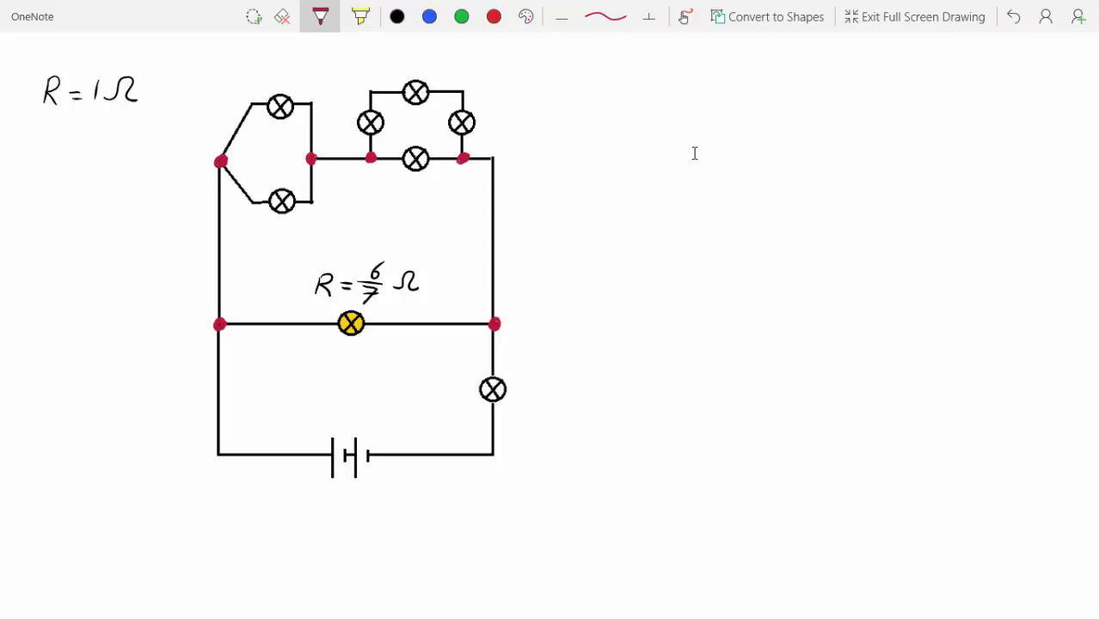
{"action": "left_click_drag", "start_coordinate": [168, 161], "coordinate": [201, 161]}
{"action": "left_click_drag", "start_coordinate": [193, 154], "coordinate": [193, 167]}
{"action": "left_click", "coordinate": [360, 17]}
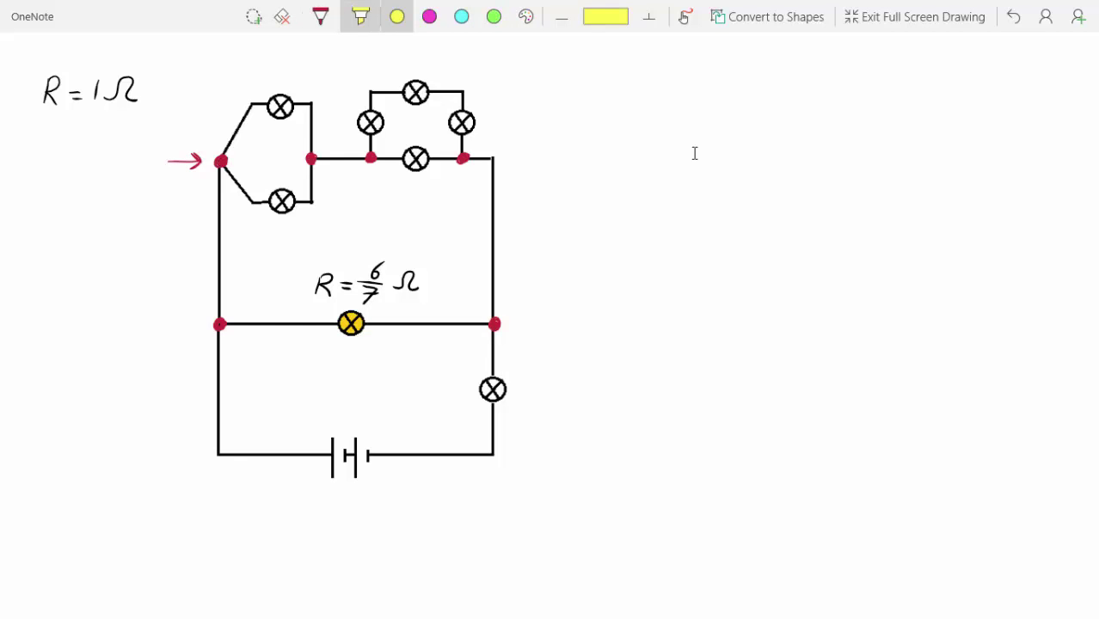
{"action": "mouse_move", "coordinate": [223, 153]}
{"action": "left_mouse_down"}
{"action": "mouse_move", "coordinate": [250, 106]}
{"action": "mouse_move", "coordinate": [286, 95]}
{"action": "mouse_move", "coordinate": [313, 139]}
{"action": "left_mouse_up"}
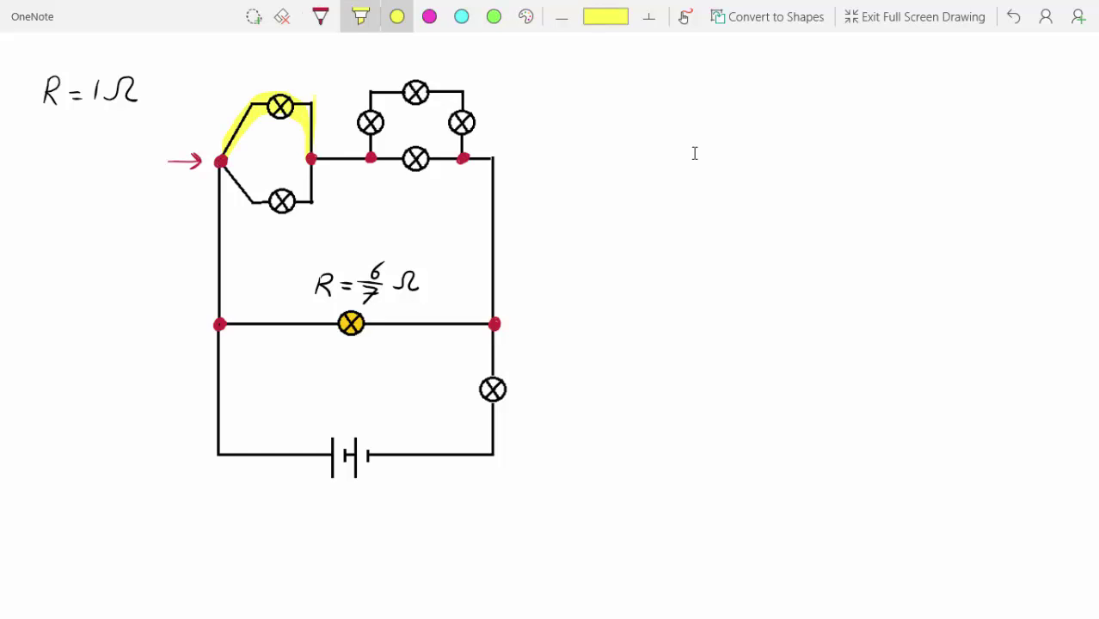
{"action": "left_click", "coordinate": [461, 16]}
{"action": "mouse_move", "coordinate": [226, 156]}
{"action": "left_mouse_down"}
{"action": "mouse_move", "coordinate": [300, 198]}
{"action": "mouse_move", "coordinate": [306, 160]}
{"action": "left_mouse_up"}
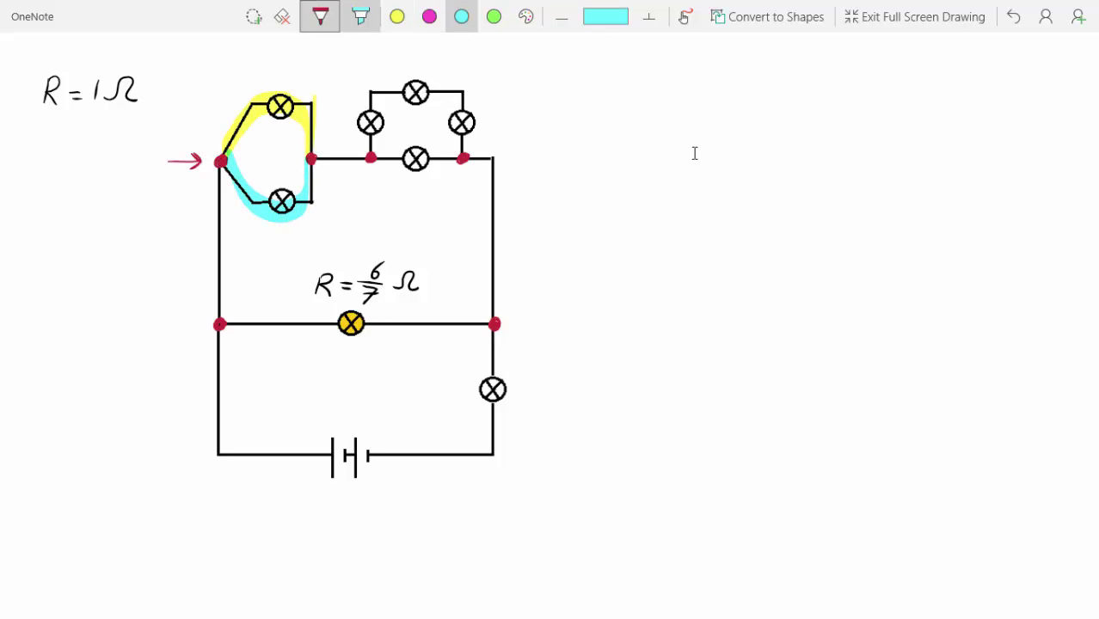
{"action": "left_click", "coordinate": [320, 17]}
Add a red arrow at the second junction, highlight its upper branch magenta, and write a circled 1
{"action": "mouse_move", "coordinate": [359, 191]}
{"action": "left_mouse_down"}
{"action": "mouse_move", "coordinate": [370, 170]}
{"action": "mouse_move", "coordinate": [375, 184]}
{"action": "mouse_move", "coordinate": [361, 200]}
{"action": "left_mouse_up"}
{"action": "left_click", "coordinate": [360, 16]}
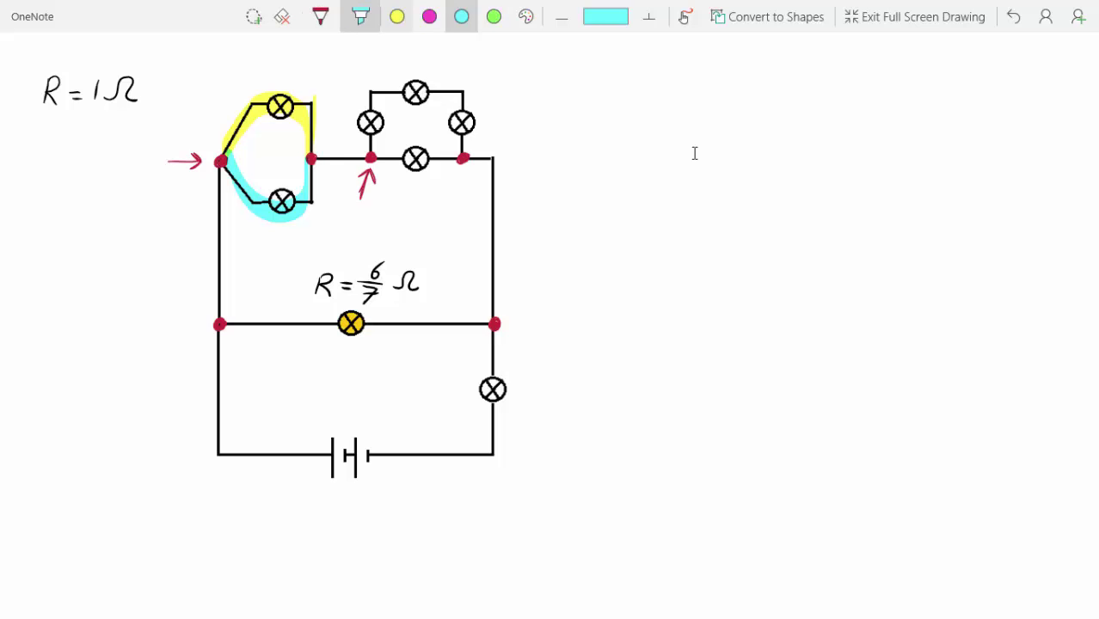
{"action": "left_click", "coordinate": [429, 16]}
{"action": "mouse_move", "coordinate": [370, 158]}
{"action": "left_mouse_down"}
{"action": "mouse_move", "coordinate": [412, 89]}
{"action": "mouse_move", "coordinate": [451, 96]}
{"action": "mouse_move", "coordinate": [463, 156]}
{"action": "mouse_move", "coordinate": [401, 161]}
{"action": "mouse_move", "coordinate": [464, 161]}
{"action": "left_mouse_up"}
{"action": "left_click", "coordinate": [494, 17]}
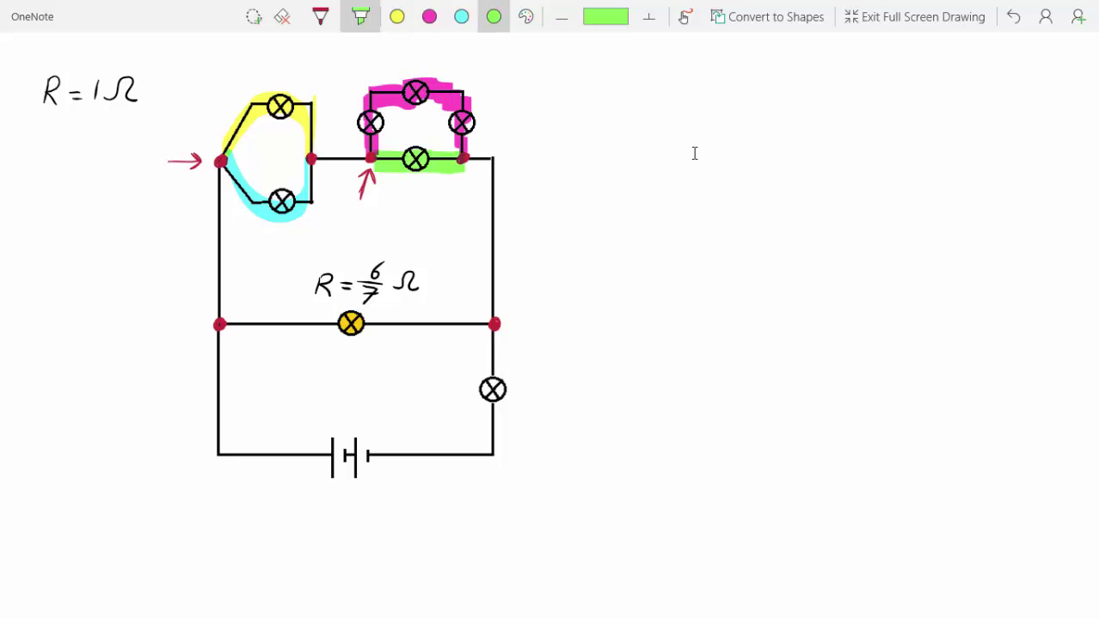
{"action": "left_click", "coordinate": [320, 16]}
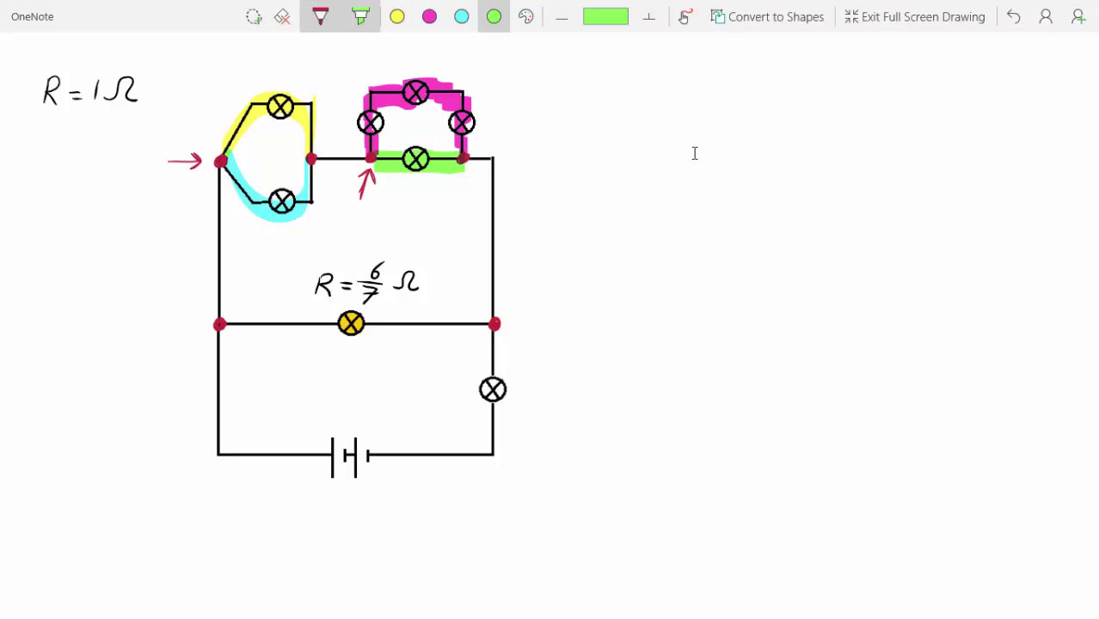
{"action": "mouse_move", "coordinate": [240, 65]}
{"action": "left_mouse_down"}
{"action": "mouse_move", "coordinate": [241, 79]}
{"action": "mouse_move", "coordinate": [253, 60]}
{"action": "left_mouse_up"}
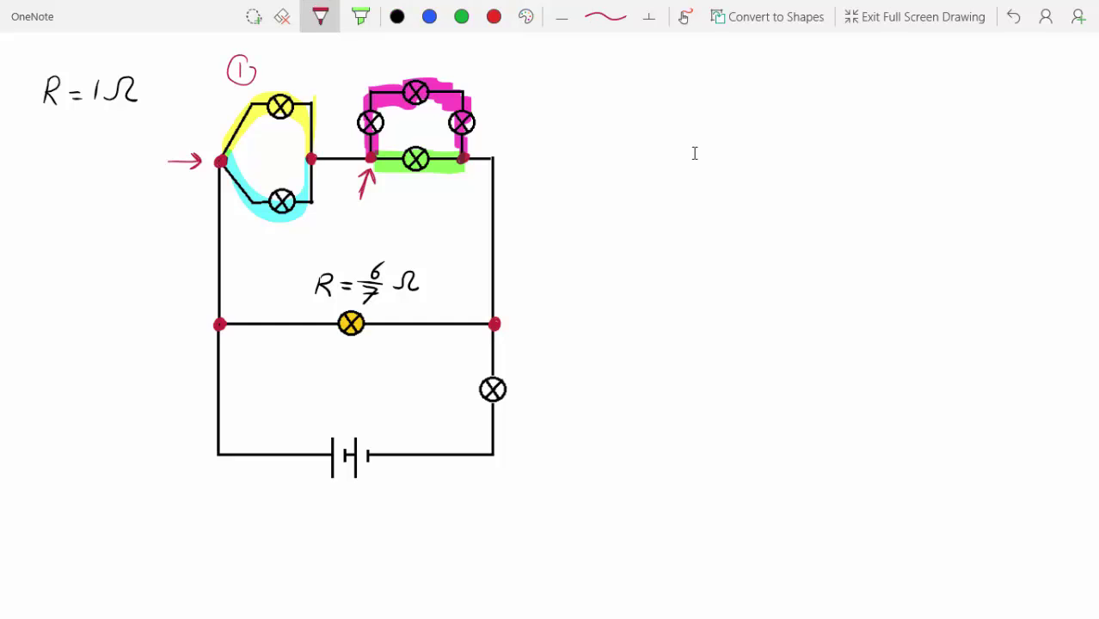